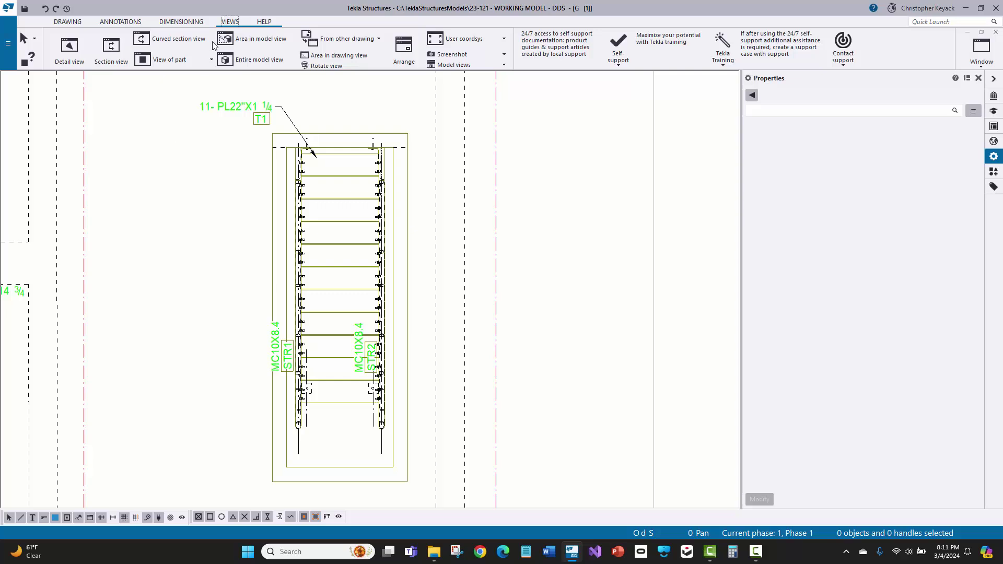
Draw a detail boundary around the ladder top and place the DETAIL 1 view to its right
{"action": "left_click", "coordinate": [70, 47]}
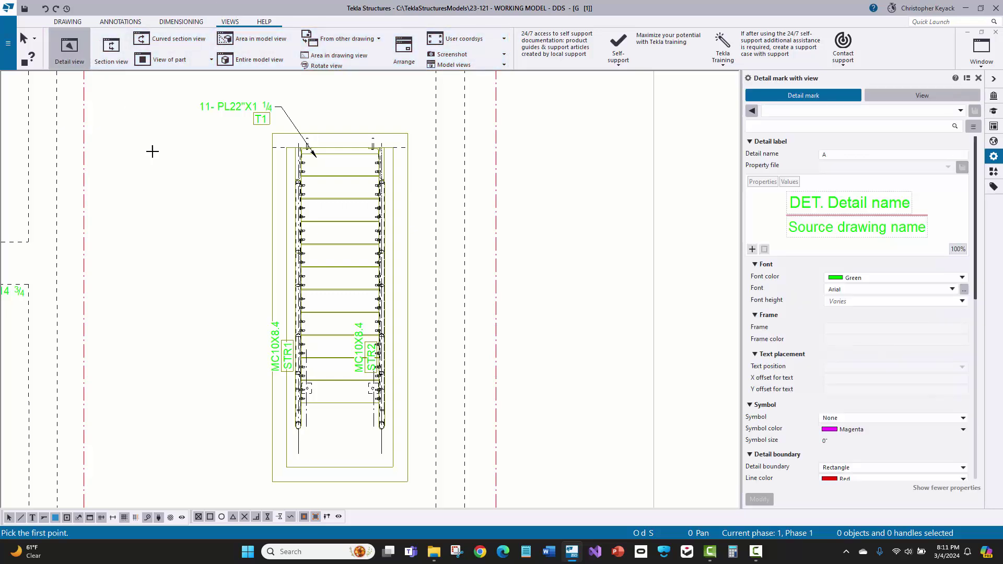
{"action": "scroll", "coordinate": [366, 120], "scroll_direction": "up", "scroll_amount": 4}
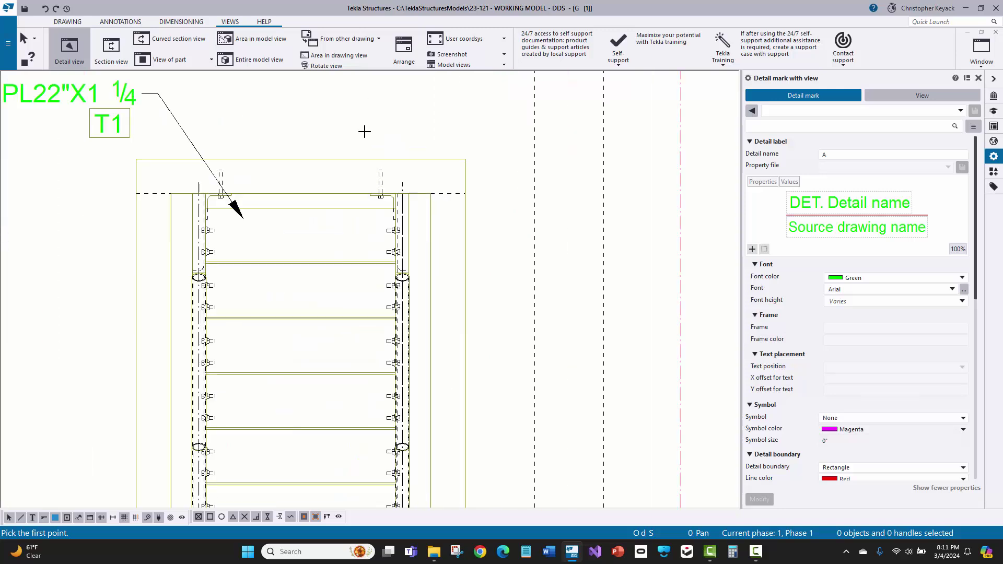
{"action": "left_click", "coordinate": [328, 168]}
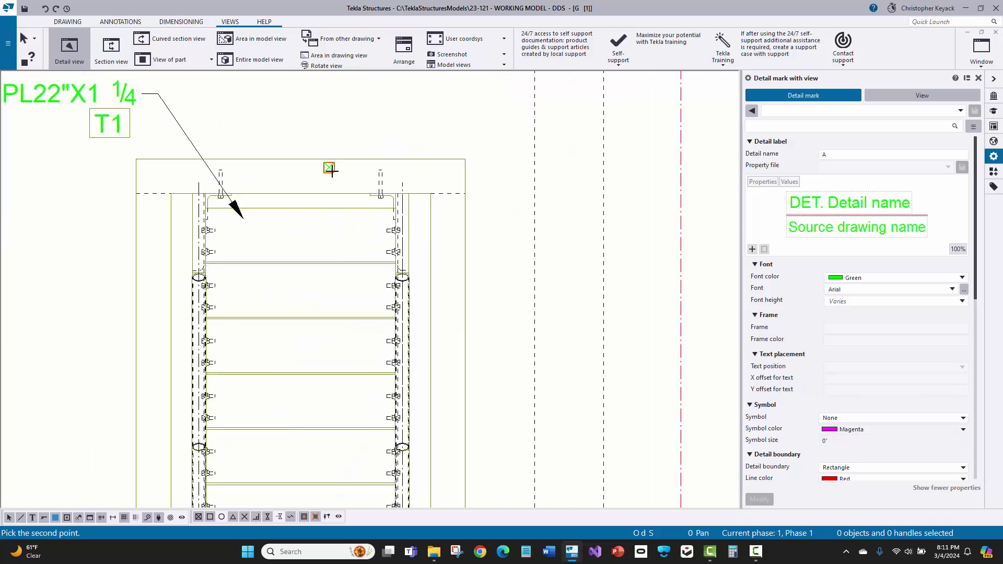
{"action": "left_click", "coordinate": [423, 238]}
{"action": "scroll", "coordinate": [578, 251], "scroll_direction": "down", "scroll_amount": 4}
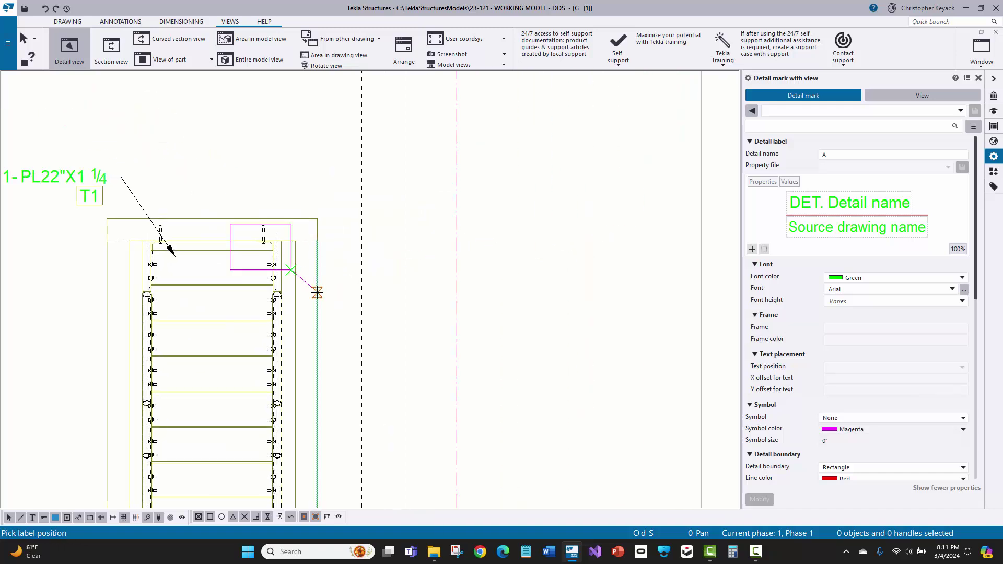
{"action": "left_click", "coordinate": [332, 297]}
{"action": "scroll", "coordinate": [483, 255], "scroll_direction": "down", "scroll_amount": 3}
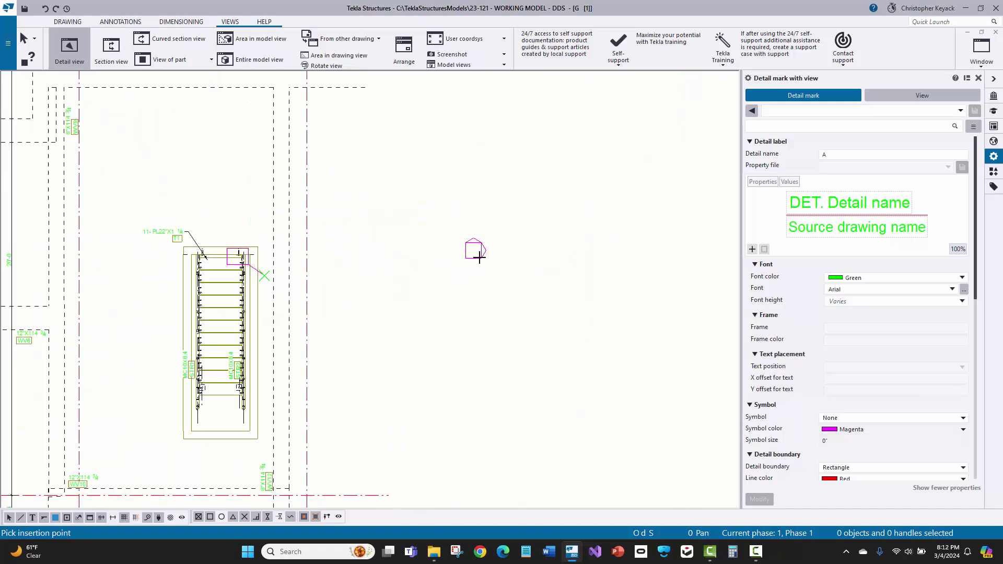
{"action": "left_click", "coordinate": [508, 240]}
{"action": "right_click", "coordinate": [430, 152]}
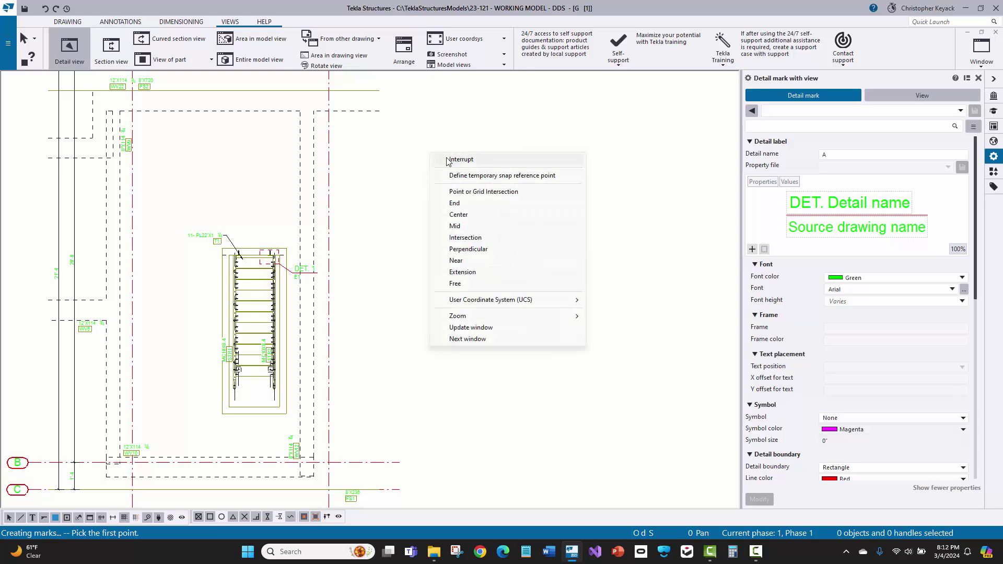
{"action": "left_click", "coordinate": [448, 160]}
Select the DET 1 detail callout to edit its properties
{"action": "left_click", "coordinate": [476, 304]}
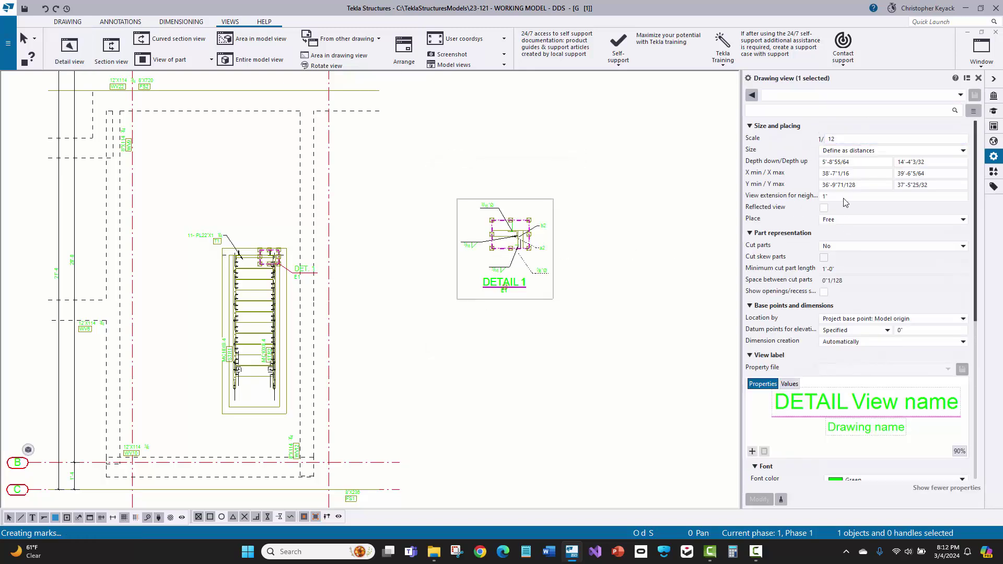
{"action": "key", "text": "Escape"}
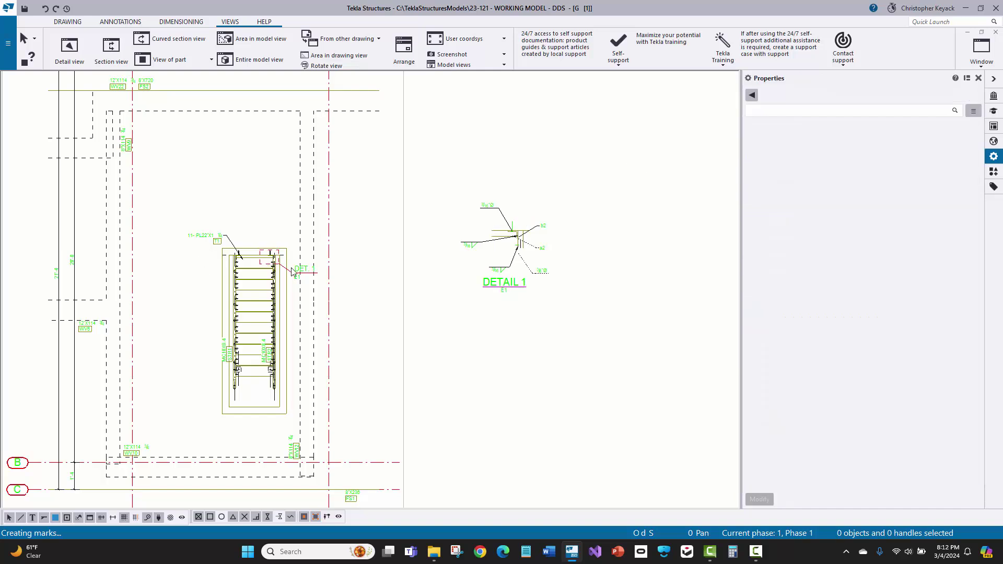
{"action": "scroll", "coordinate": [287, 275], "scroll_direction": "up", "scroll_amount": 3}
{"action": "left_click", "coordinate": [308, 279]}
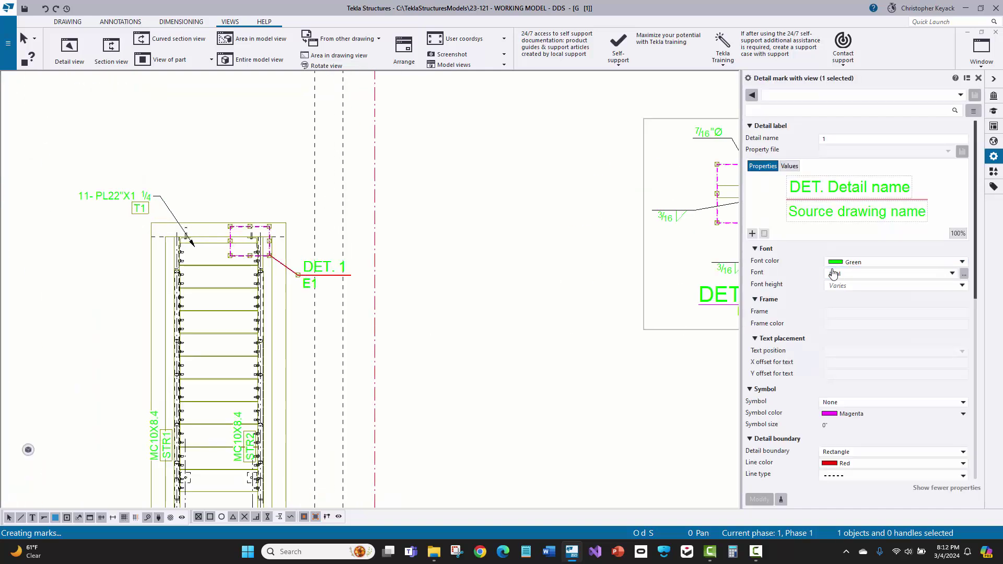
Delete the Source drawing name, Detail name and DET. elements from the detail label and apply
{"action": "left_click", "coordinate": [837, 198]}
{"action": "scroll", "coordinate": [839, 209], "scroll_direction": "down", "scroll_amount": 1}
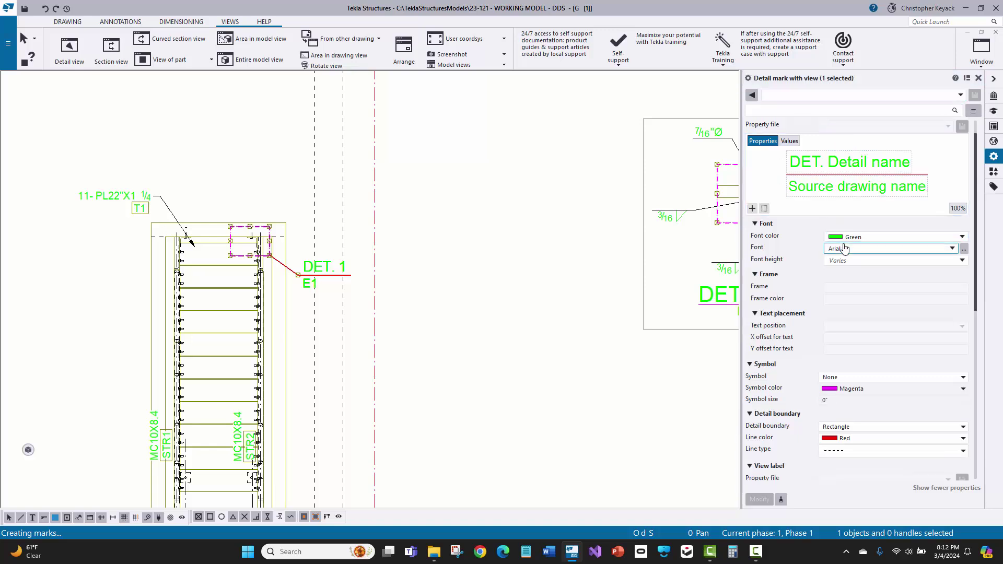
{"action": "scroll", "coordinate": [294, 277], "scroll_direction": "up", "scroll_amount": 2}
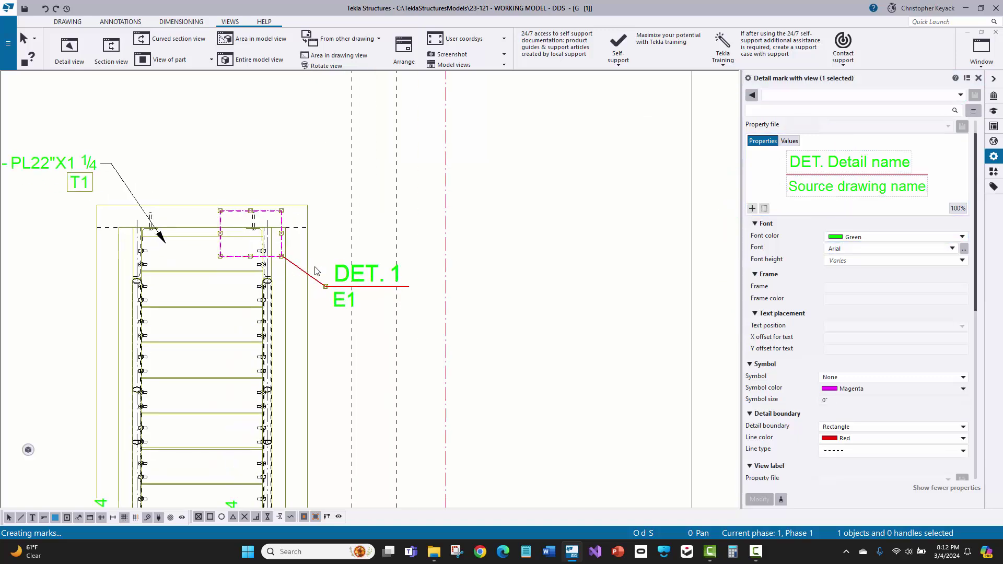
{"action": "left_click", "coordinate": [819, 168]}
{"action": "left_click", "coordinate": [847, 187]}
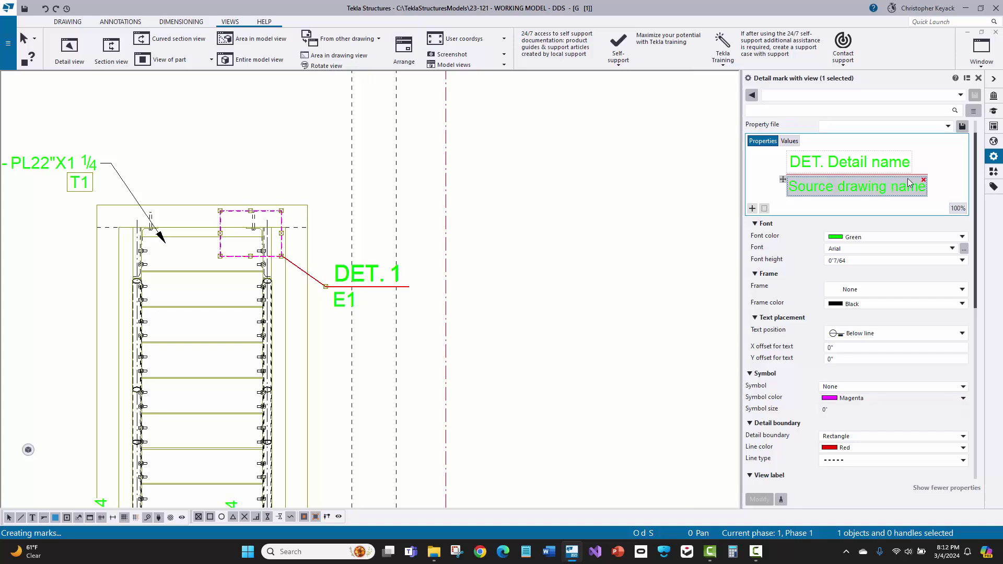
{"action": "left_click", "coordinate": [924, 180]}
{"action": "left_click", "coordinate": [889, 163]}
{"action": "left_click", "coordinate": [901, 156]}
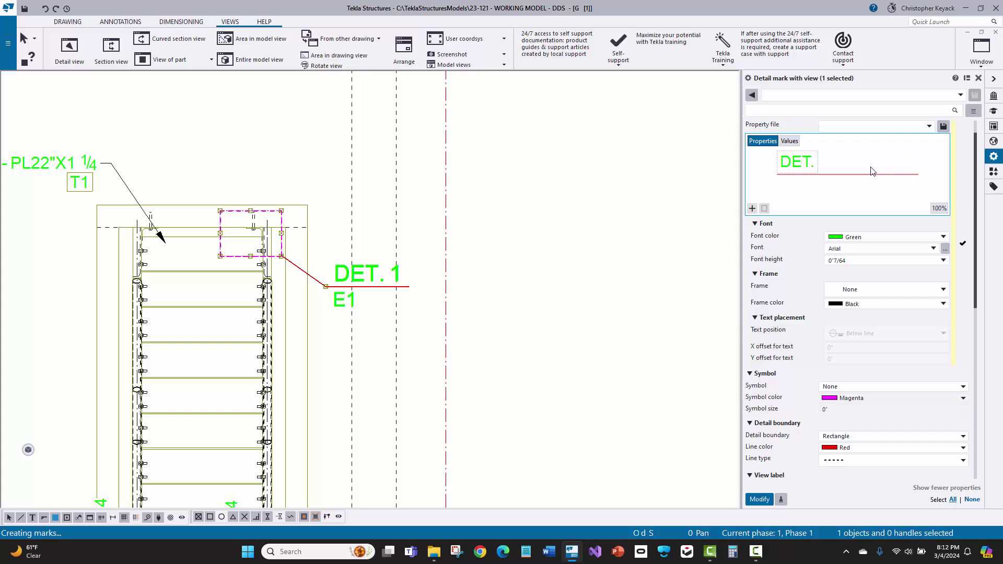
{"action": "left_click", "coordinate": [813, 155]}
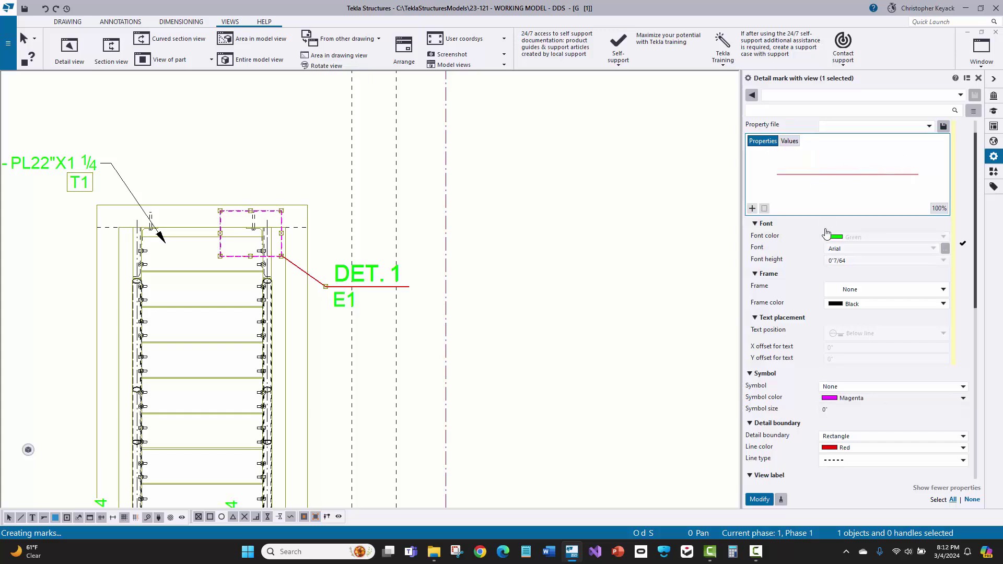
{"action": "left_click", "coordinate": [760, 500]}
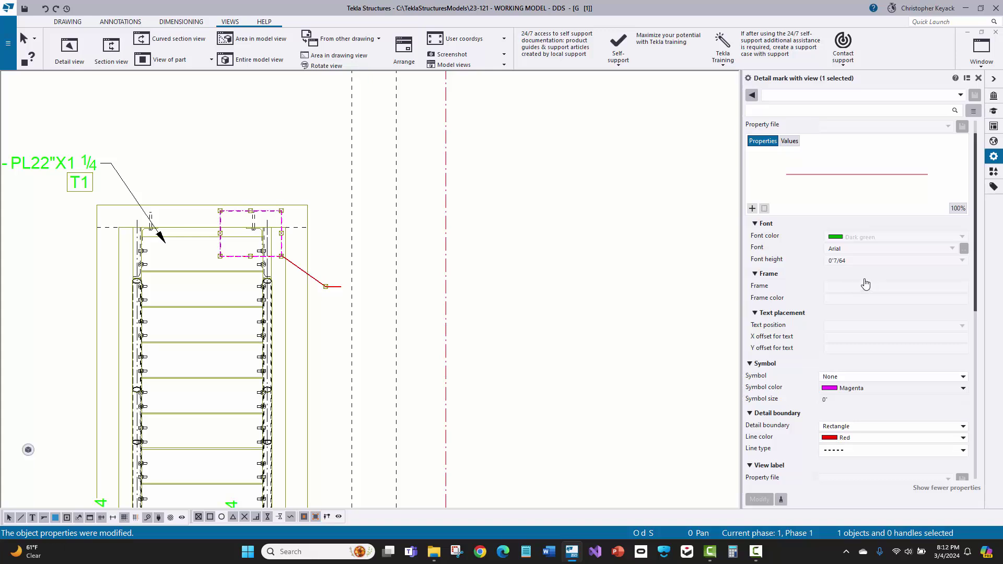
Change the detail callout symbol to Crossed circle and apply it
{"action": "scroll", "coordinate": [865, 285], "scroll_direction": "down", "scroll_amount": 2}
{"action": "left_click", "coordinate": [846, 327]}
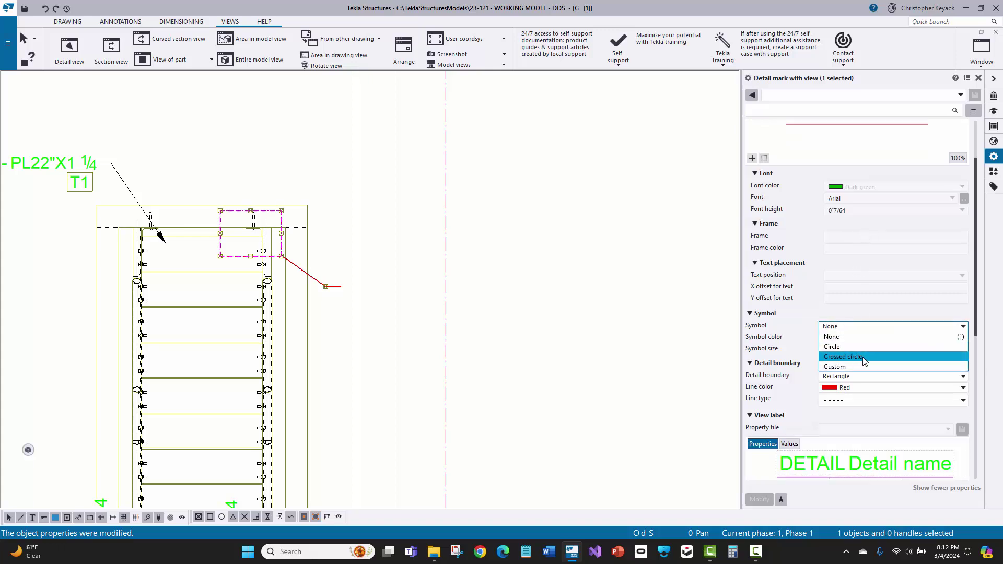
{"action": "left_click", "coordinate": [864, 361]}
{"action": "left_click", "coordinate": [761, 501]}
Set the callout symbol size to 1/2 and its colour to Blue
{"action": "left_click", "coordinate": [846, 349]}
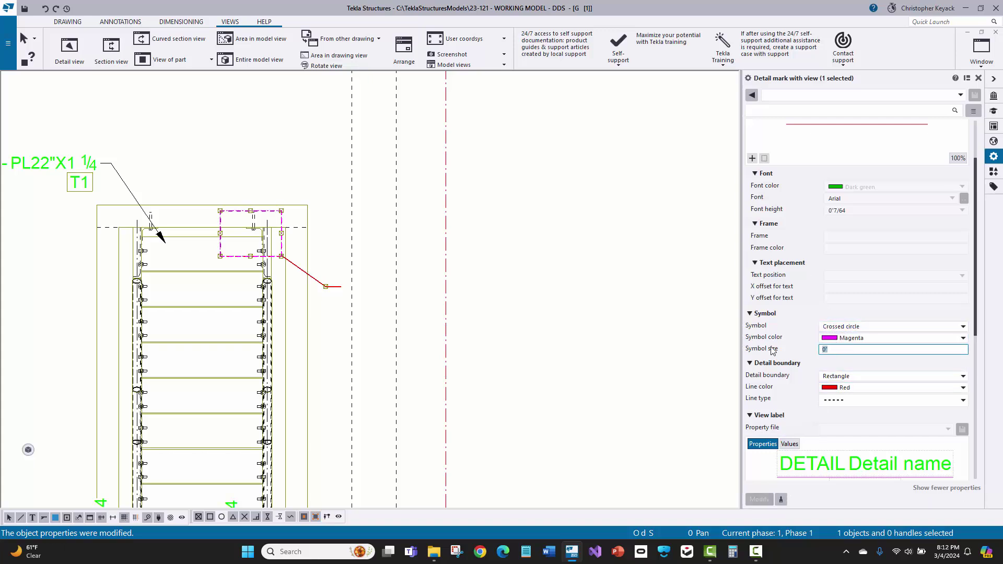
{"action": "type", "text": "1/2"}
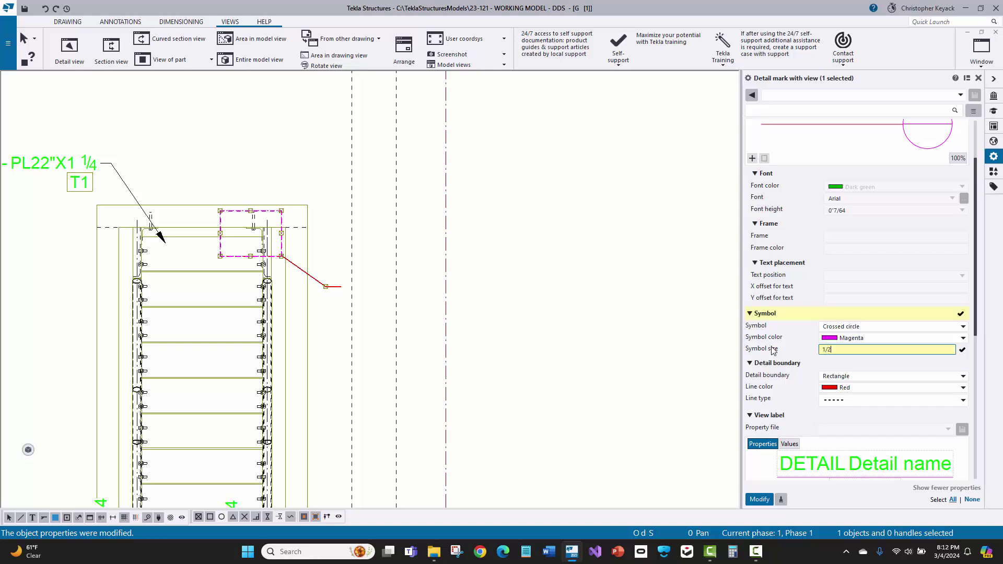
{"action": "key", "text": "Return"}
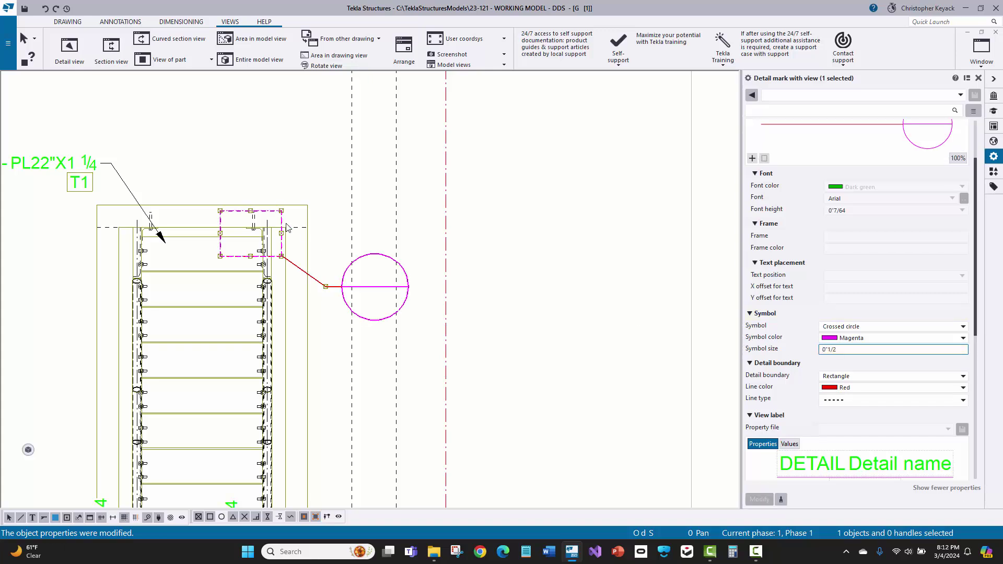
{"action": "left_click", "coordinate": [857, 339]}
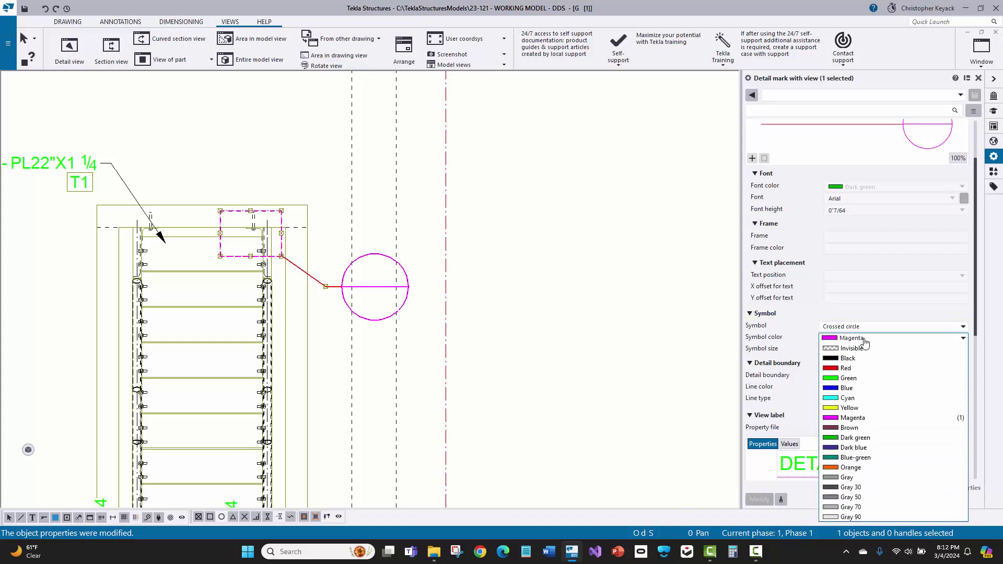
{"action": "left_click", "coordinate": [854, 389]}
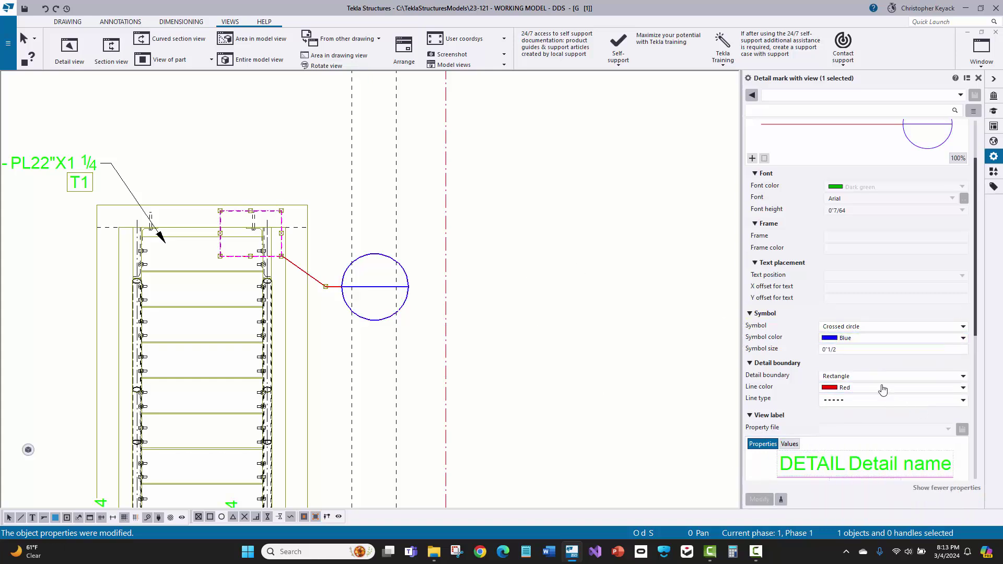
{"action": "middle_click_drag", "start_coordinate": [484, 252], "coordinate": [506, 272]}
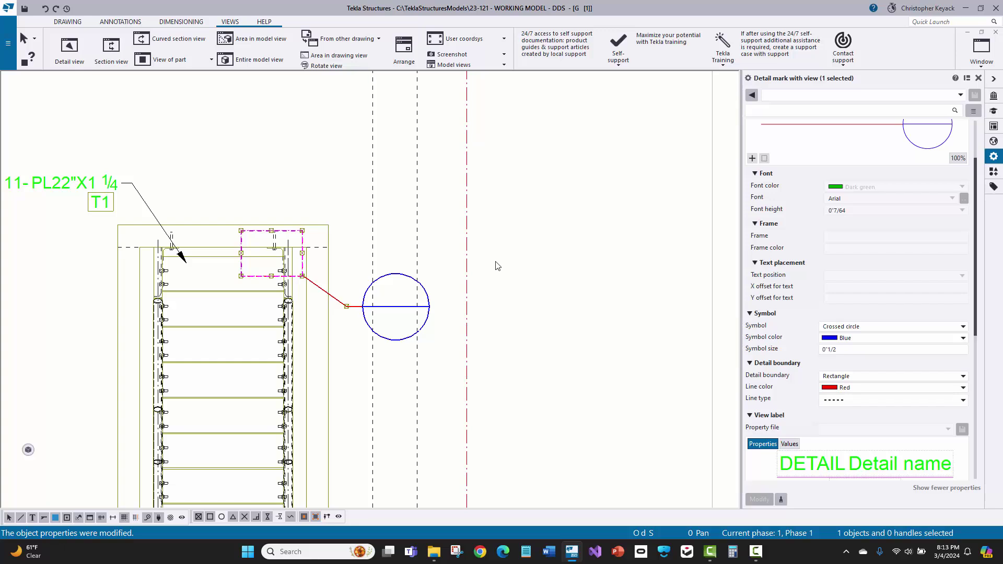
{"action": "scroll", "coordinate": [779, 253], "scroll_direction": "up", "scroll_amount": 3}
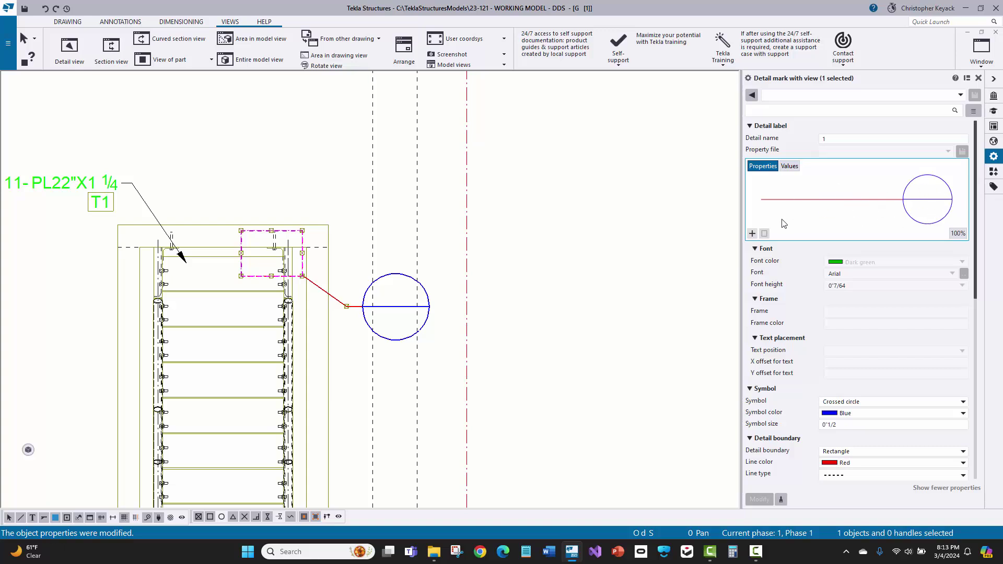
{"action": "left_click", "coordinate": [764, 233]}
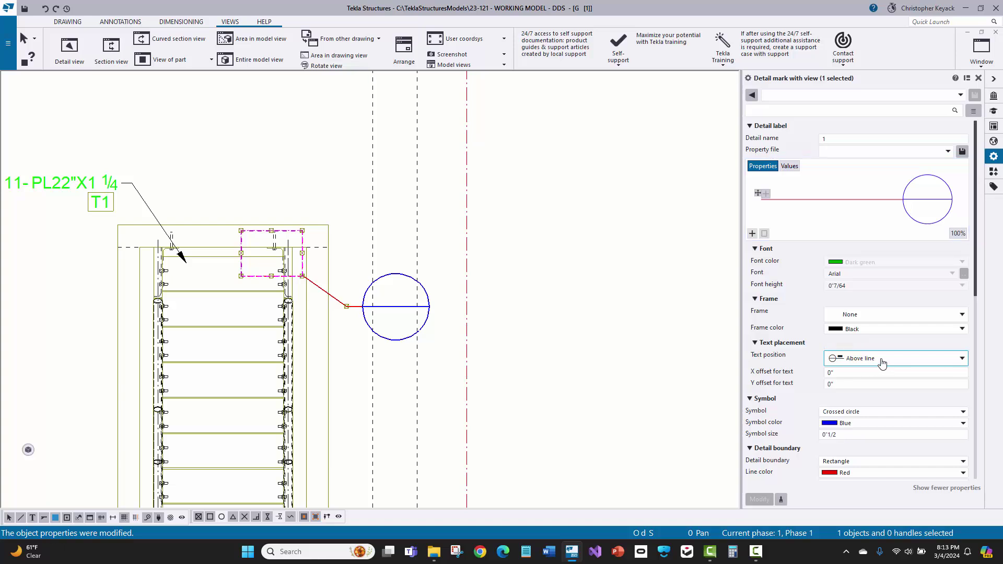
Add the Detail name element to the detail label so number 1 appears
{"action": "left_click", "coordinate": [752, 233]}
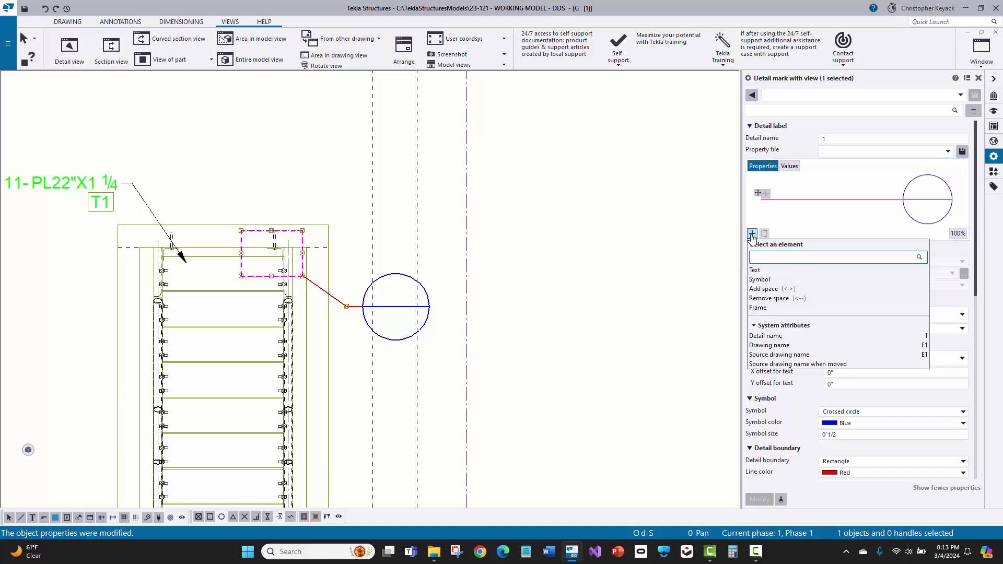
{"action": "left_click", "coordinate": [788, 336]}
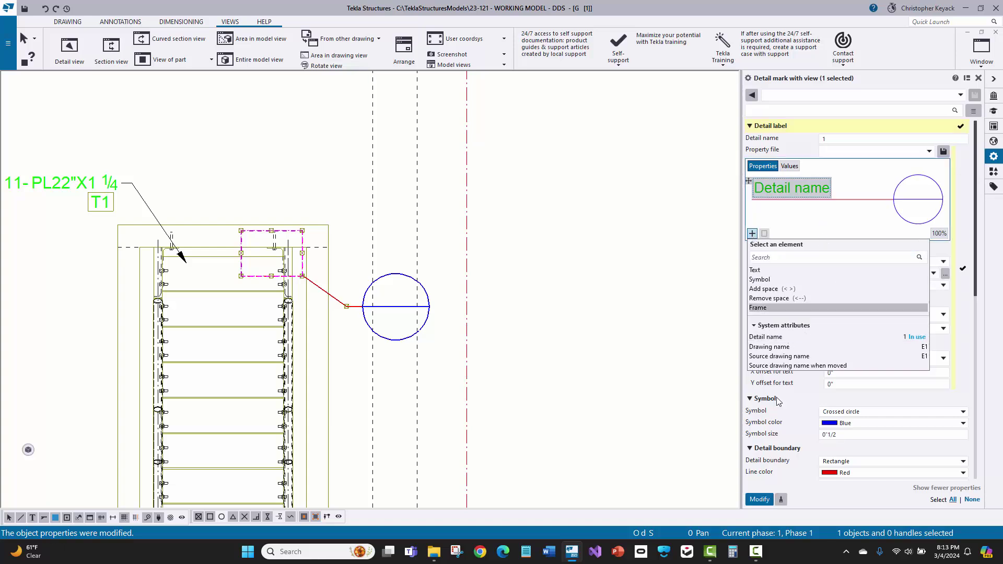
{"action": "left_click", "coordinate": [759, 500]}
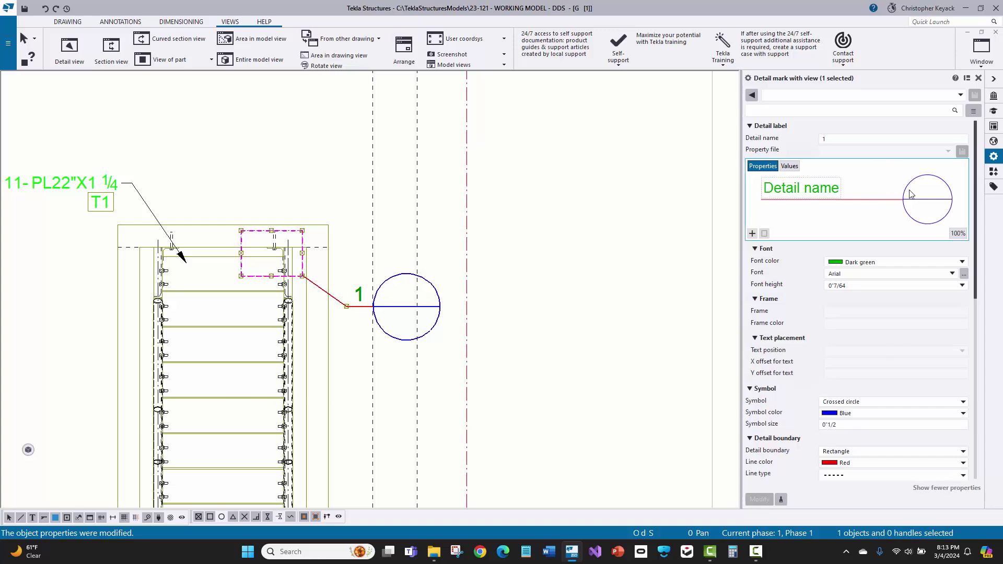
Move the detail number above the symbol centerline and apply
{"action": "left_click", "coordinate": [794, 191]}
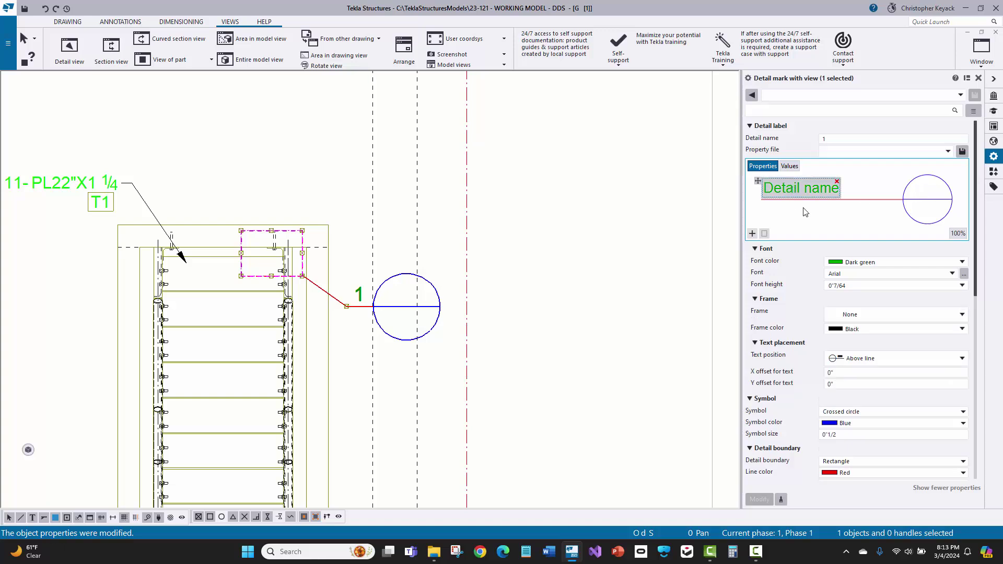
{"action": "left_click", "coordinate": [878, 359]}
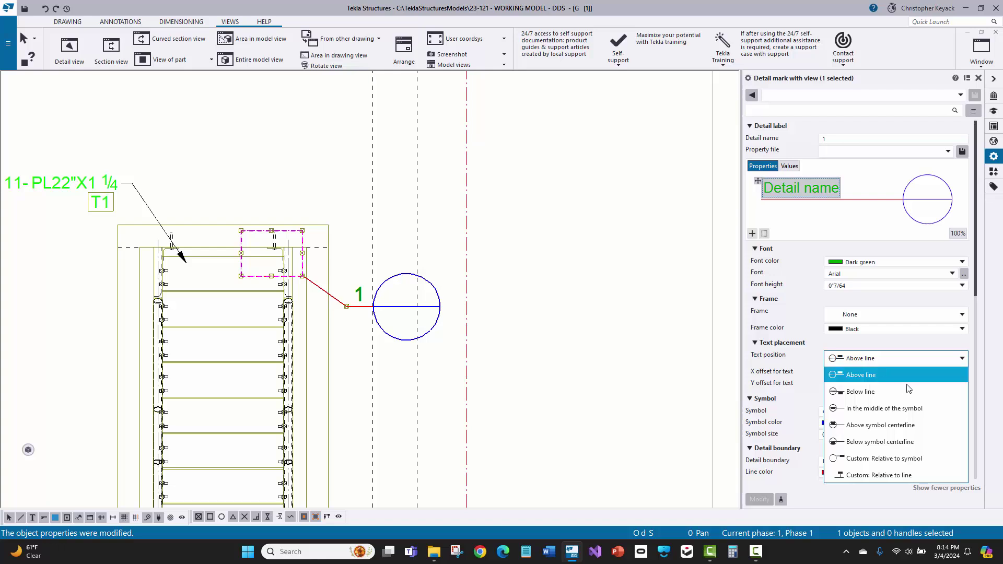
{"action": "left_click", "coordinate": [896, 426]}
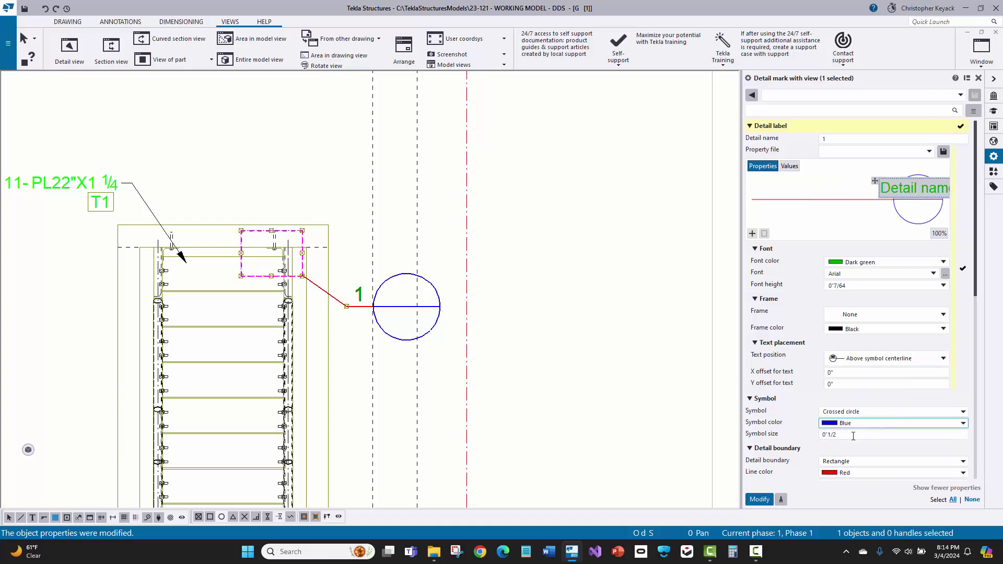
{"action": "left_click", "coordinate": [759, 499]}
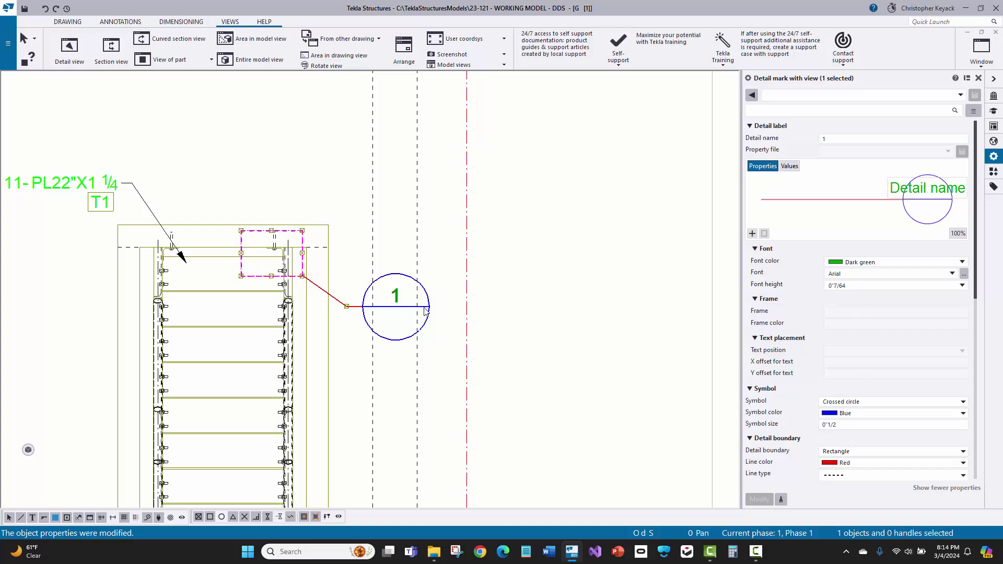
{"action": "left_click", "coordinate": [952, 195]}
{"action": "left_click", "coordinate": [834, 373]}
{"action": "left_click", "coordinate": [857, 383]}
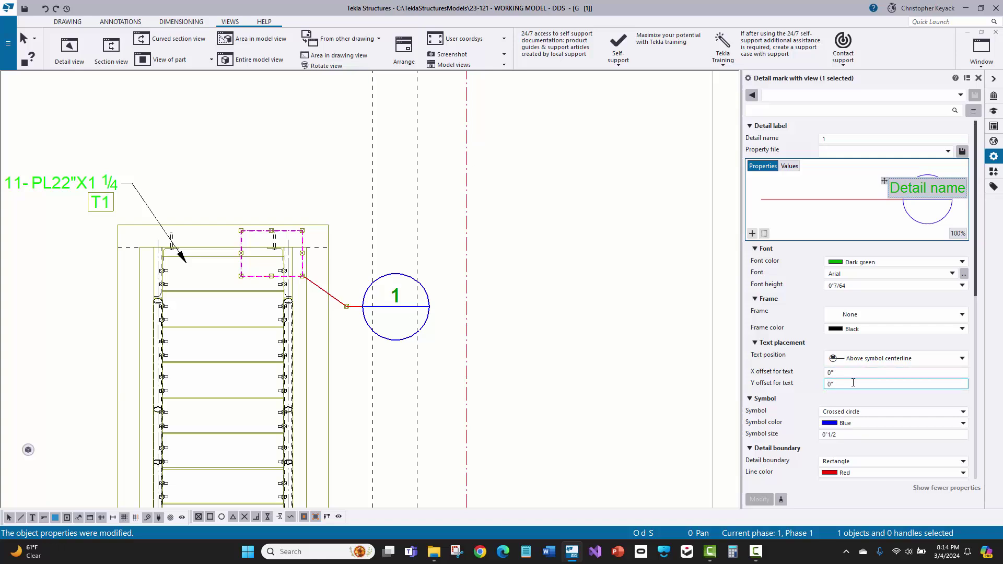
{"action": "left_click", "coordinate": [843, 375]}
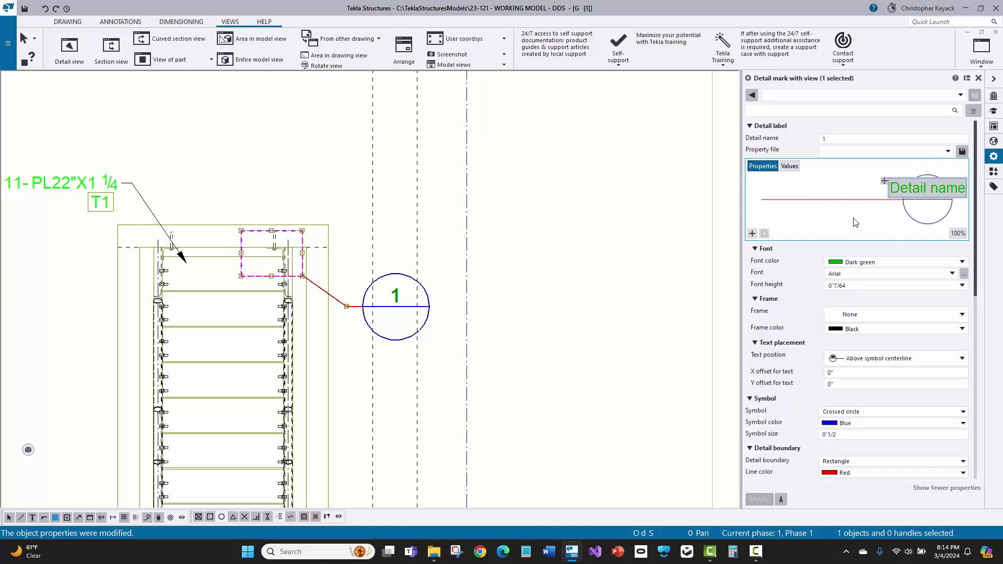
{"action": "left_click", "coordinate": [753, 234]}
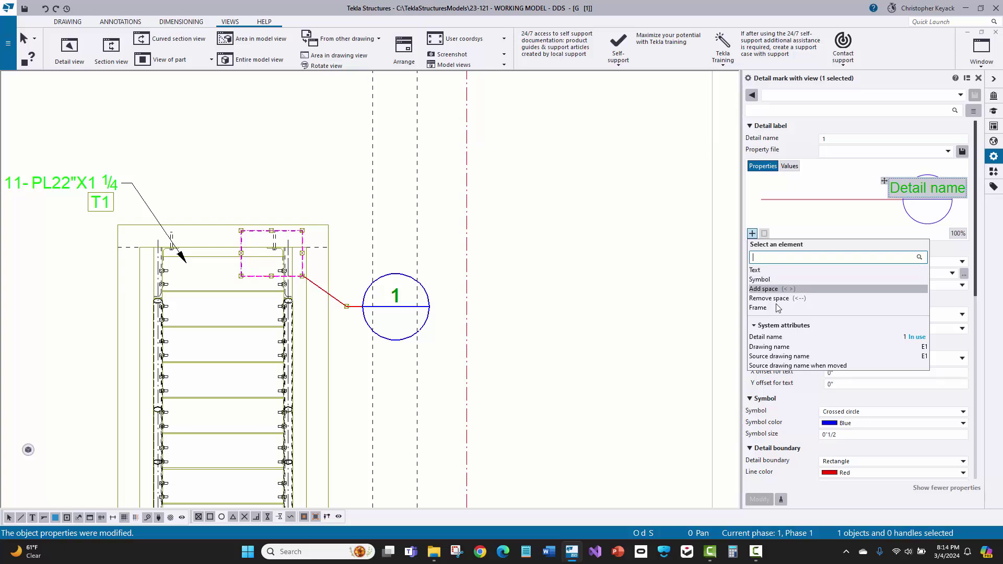
{"action": "left_click", "coordinate": [808, 356]}
{"action": "left_click", "coordinate": [859, 190]}
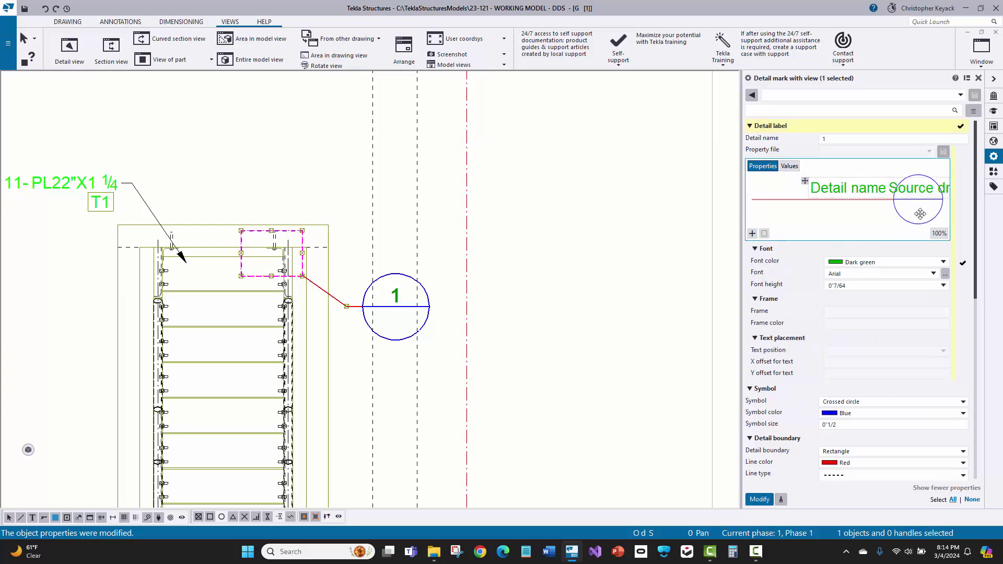
{"action": "mouse_move", "coordinate": [825, 193]}
{"action": "left_mouse_down"}
{"action": "mouse_move", "coordinate": [884, 221]}
{"action": "mouse_move", "coordinate": [906, 213]}
{"action": "mouse_move", "coordinate": [911, 224]}
{"action": "left_mouse_up"}
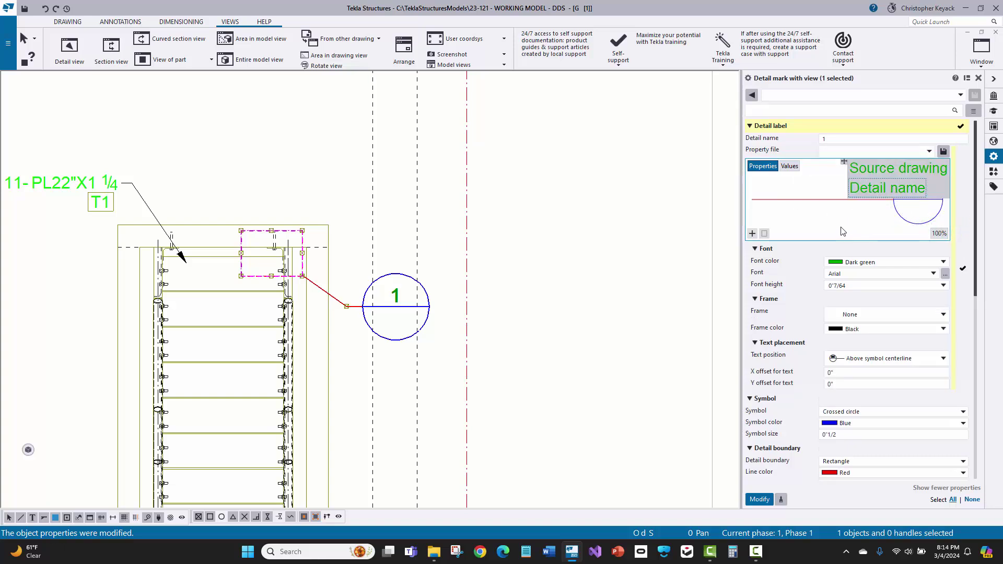
{"action": "left_click", "coordinate": [590, 201]}
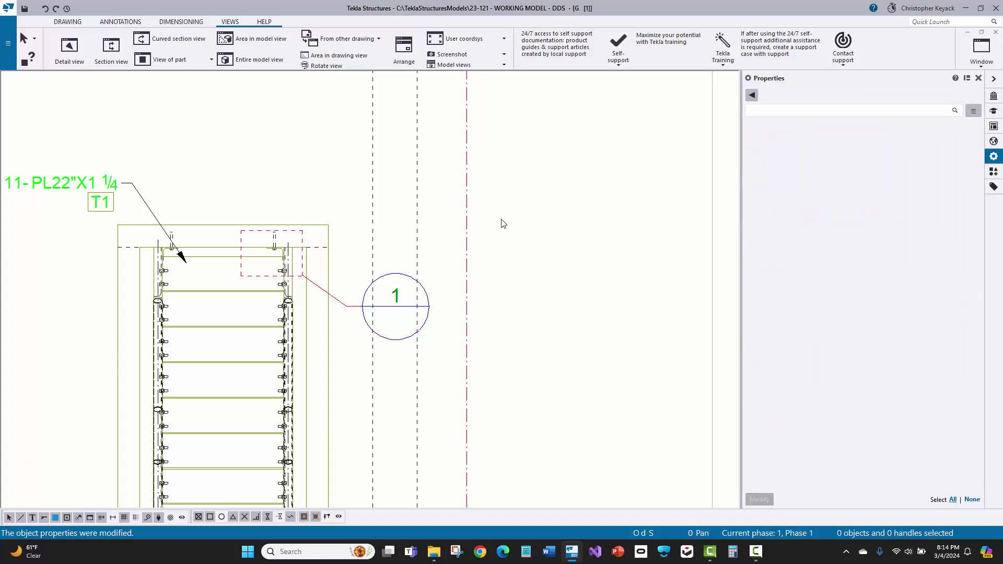
Add the Source drawing name element to the detail mark's label and apply
{"action": "left_click", "coordinate": [400, 298]}
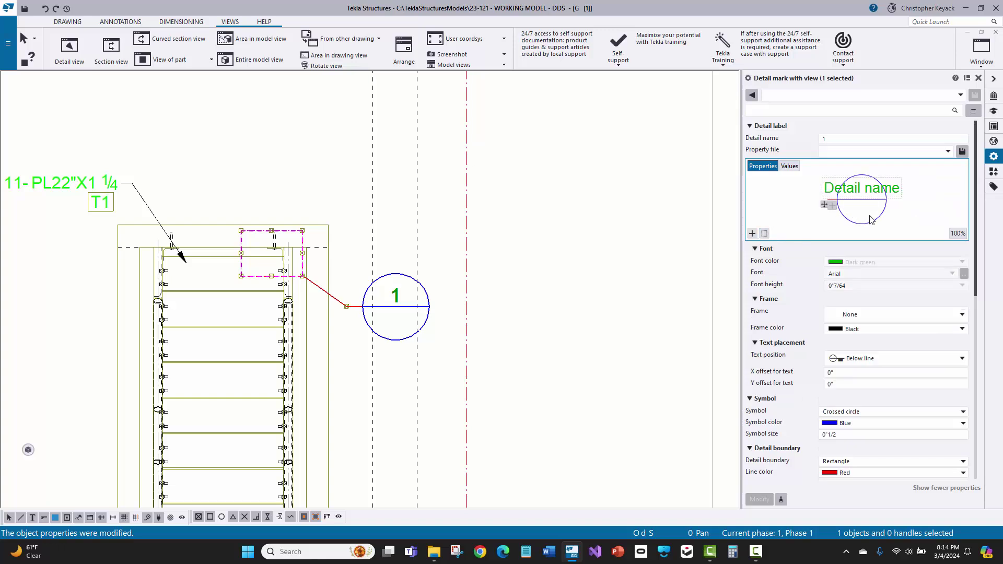
{"action": "left_click", "coordinate": [753, 234]}
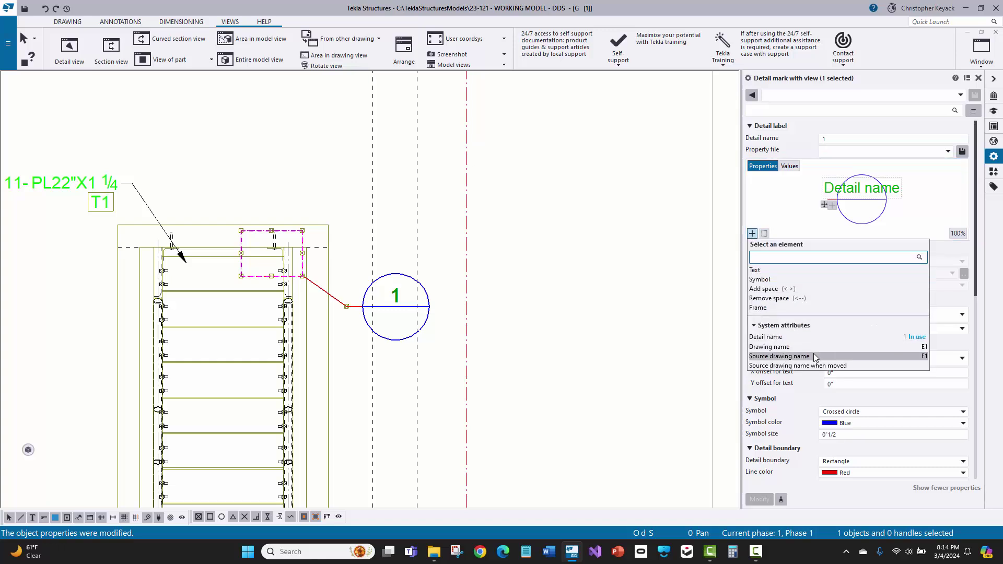
{"action": "left_click", "coordinate": [881, 356]}
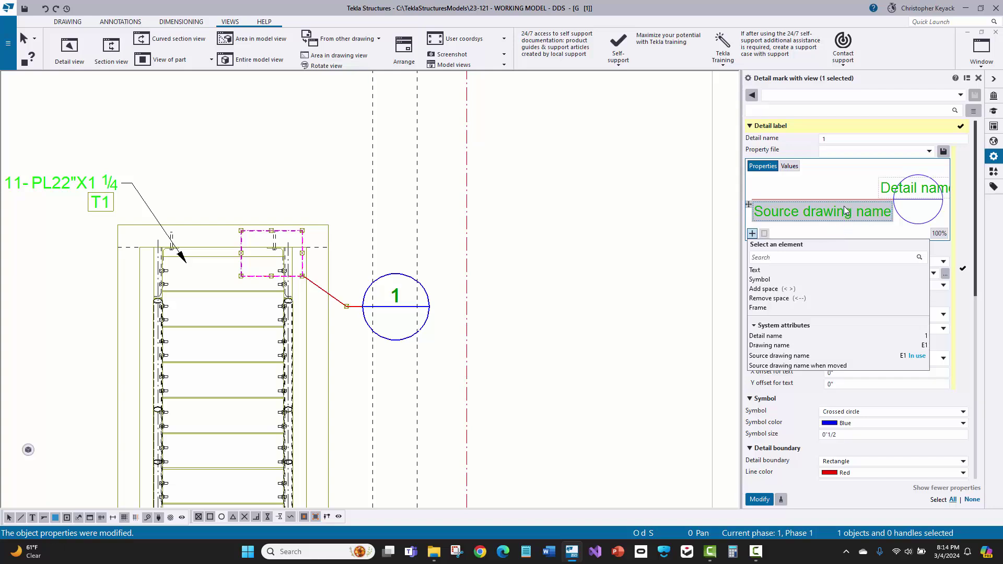
{"action": "left_click", "coordinate": [757, 499]}
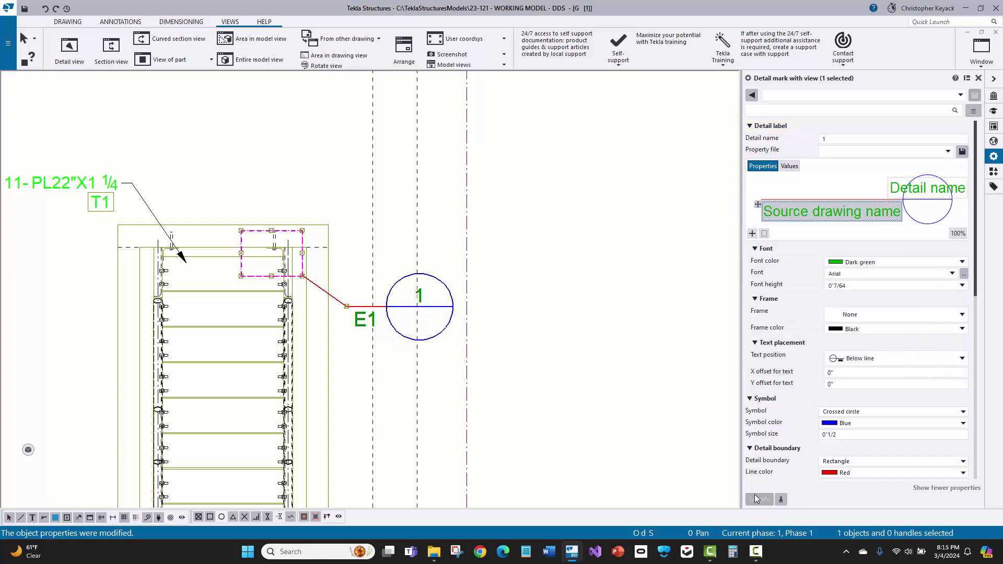
Place the drawing name E1 below the symbol centerline and recheck the detail mark
{"action": "left_click", "coordinate": [822, 212]}
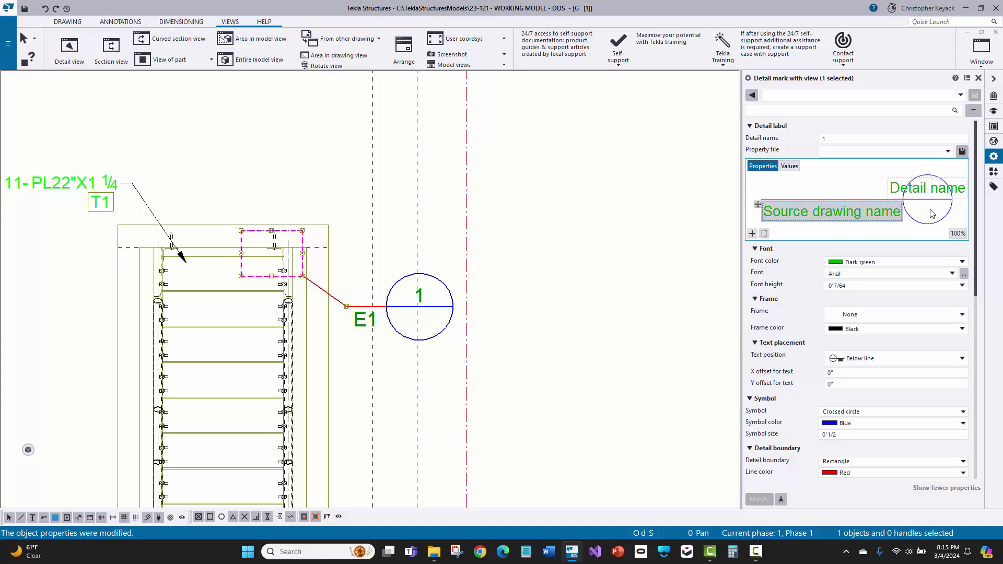
{"action": "left_click", "coordinate": [877, 373]}
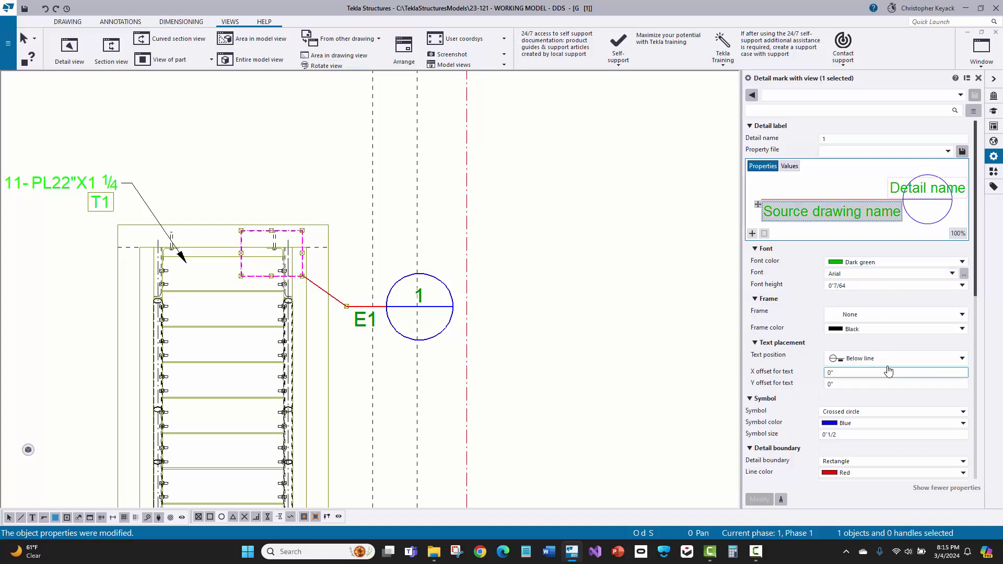
{"action": "left_click", "coordinate": [889, 361]}
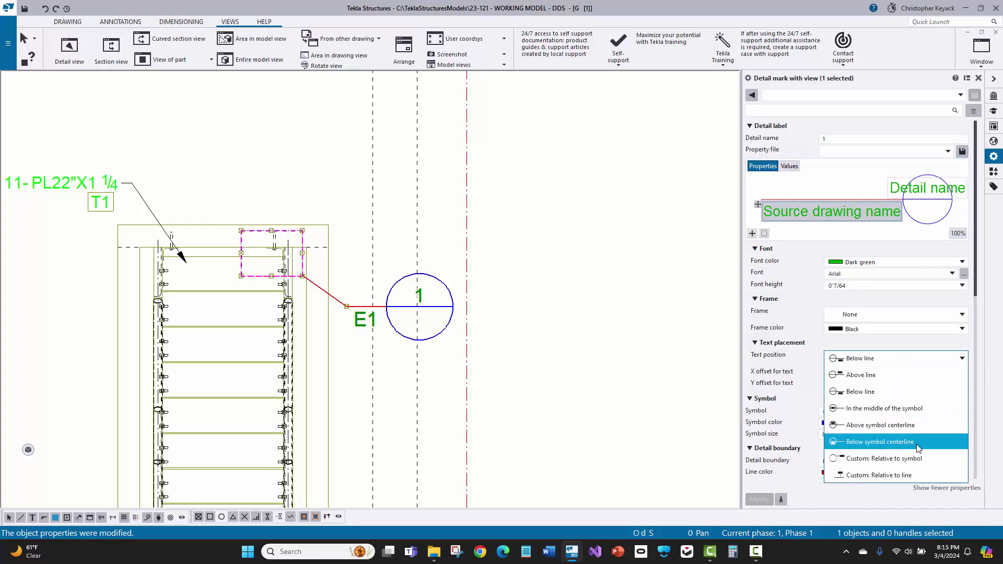
{"action": "left_click", "coordinate": [899, 442]}
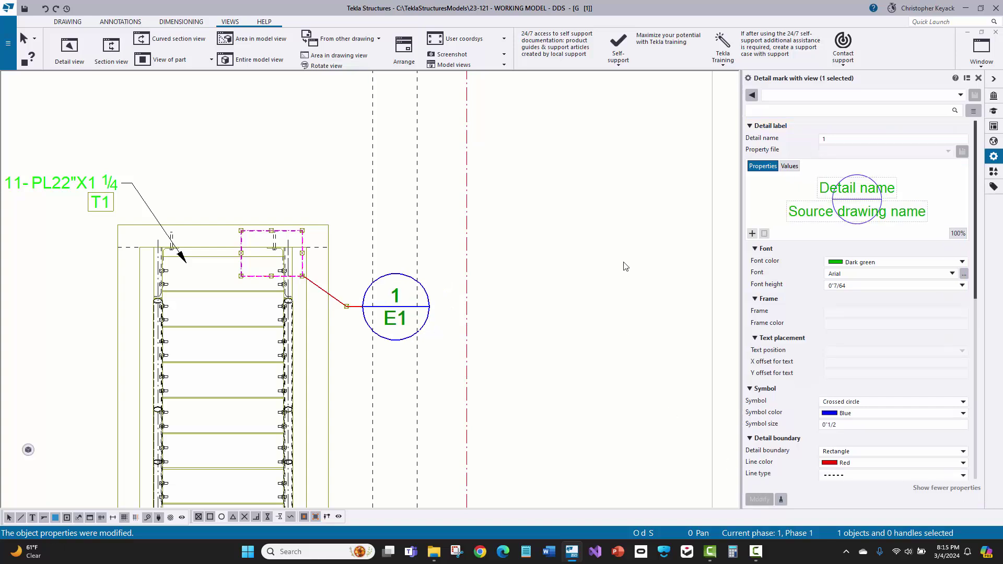
{"action": "left_click", "coordinate": [647, 219]}
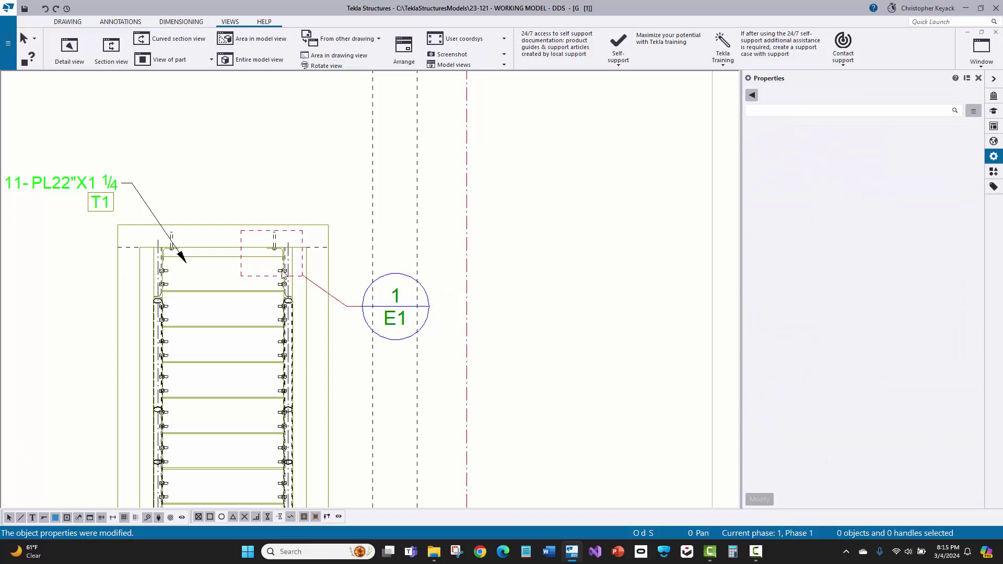
{"action": "scroll", "coordinate": [373, 318], "scroll_direction": "up", "scroll_amount": 2}
{"action": "left_click", "coordinate": [391, 321]}
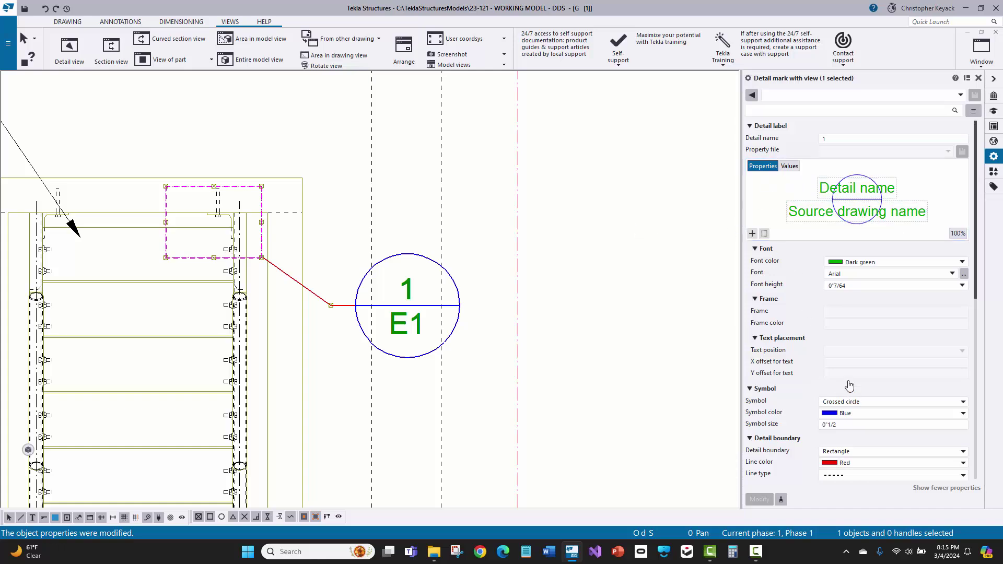
{"action": "left_click", "coordinate": [861, 214]}
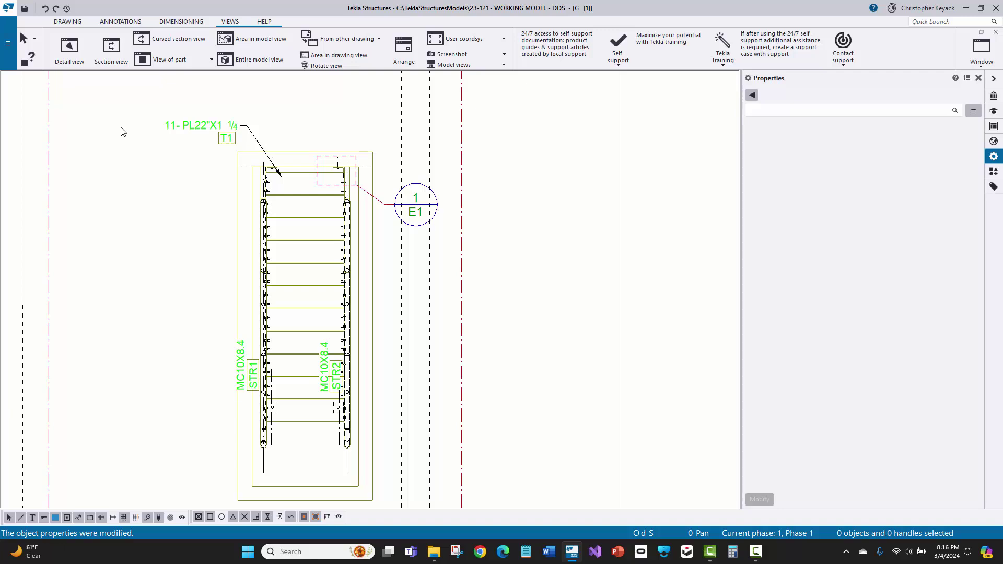
Cut a section across the ladder plan and place its section view on the sheet
{"action": "left_click", "coordinate": [120, 61]}
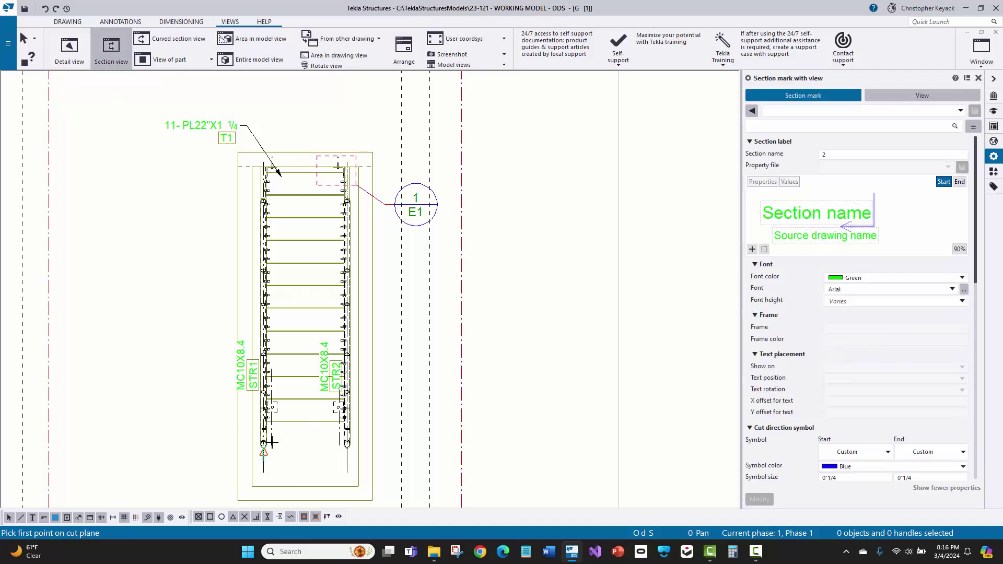
{"action": "left_click", "coordinate": [304, 422]}
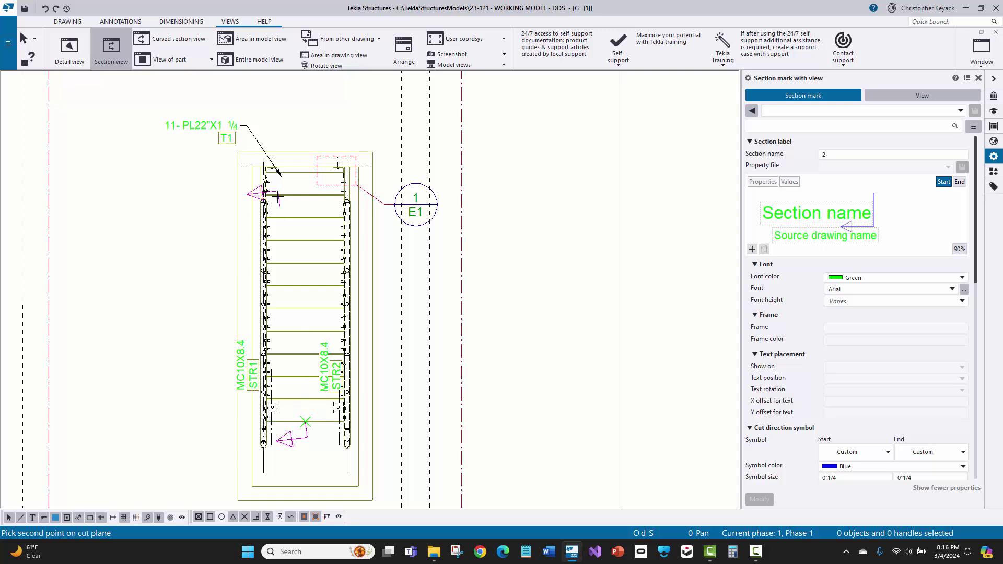
{"action": "left_click", "coordinate": [302, 174]}
{"action": "left_click", "coordinate": [219, 95]}
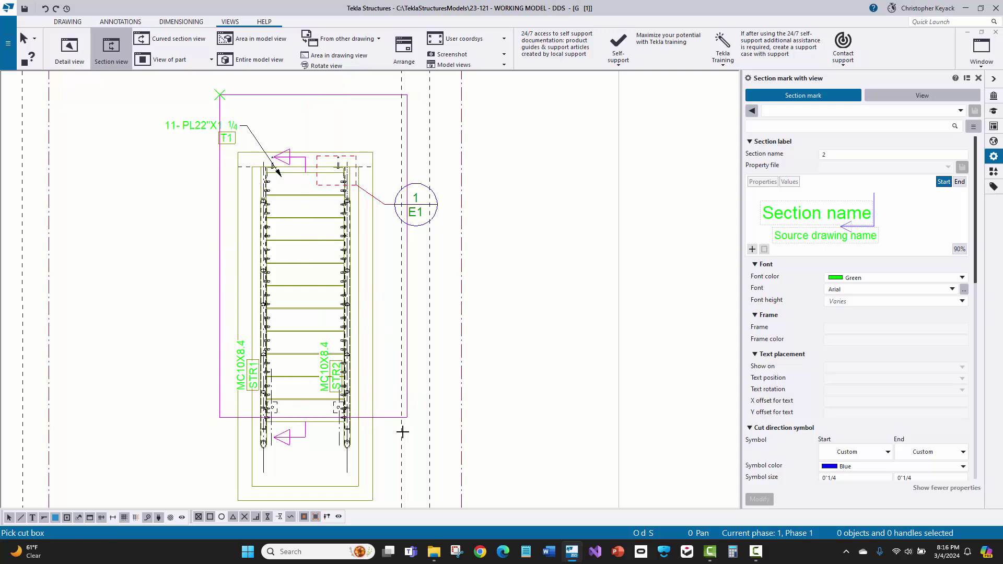
{"action": "left_click", "coordinate": [385, 505]}
{"action": "scroll", "coordinate": [371, 326], "scroll_direction": "down", "scroll_amount": 3}
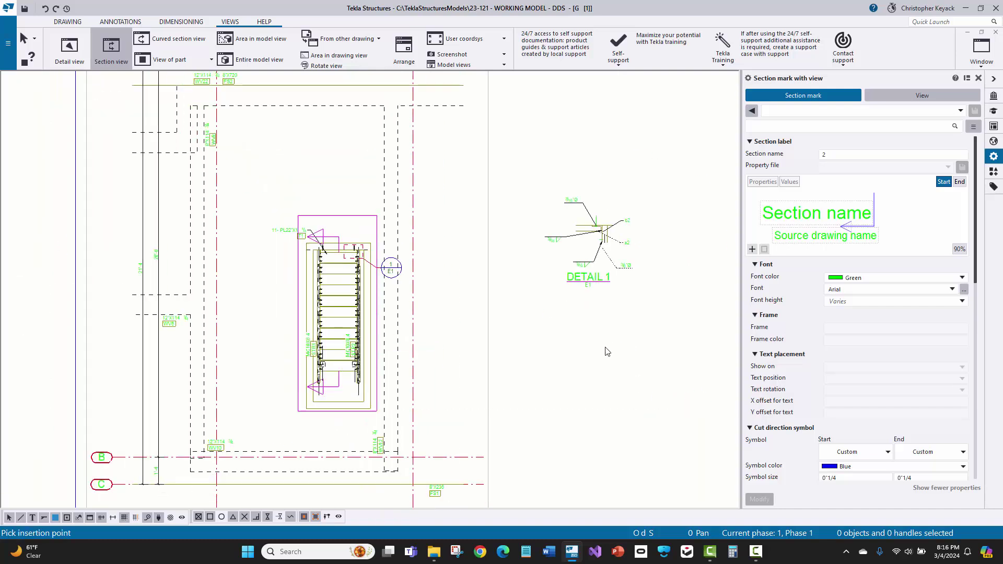
{"action": "left_click", "coordinate": [616, 346]}
{"action": "scroll", "coordinate": [617, 346], "scroll_direction": "down", "scroll_amount": 4}
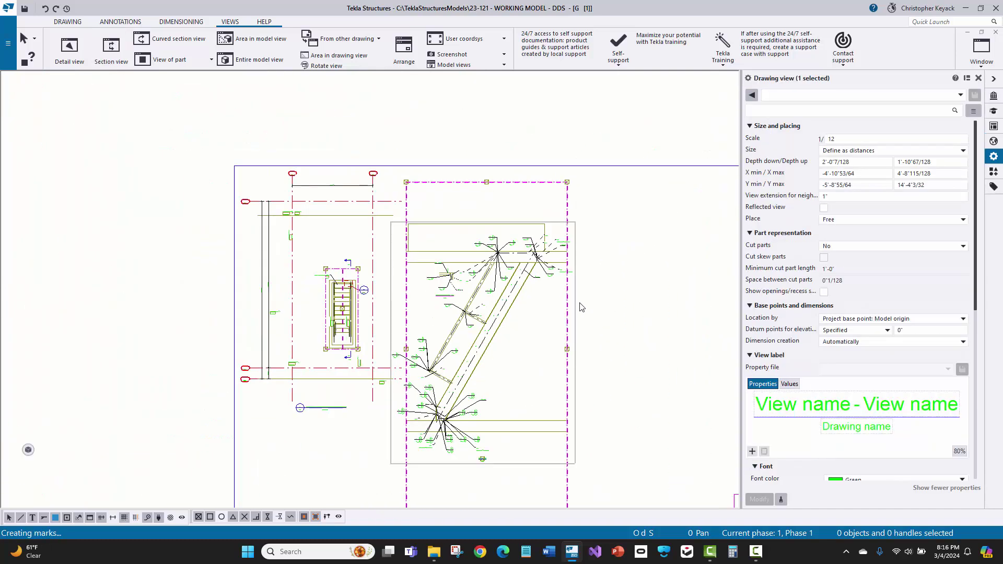
{"action": "scroll", "coordinate": [581, 306], "scroll_direction": "up", "scroll_amount": 4}
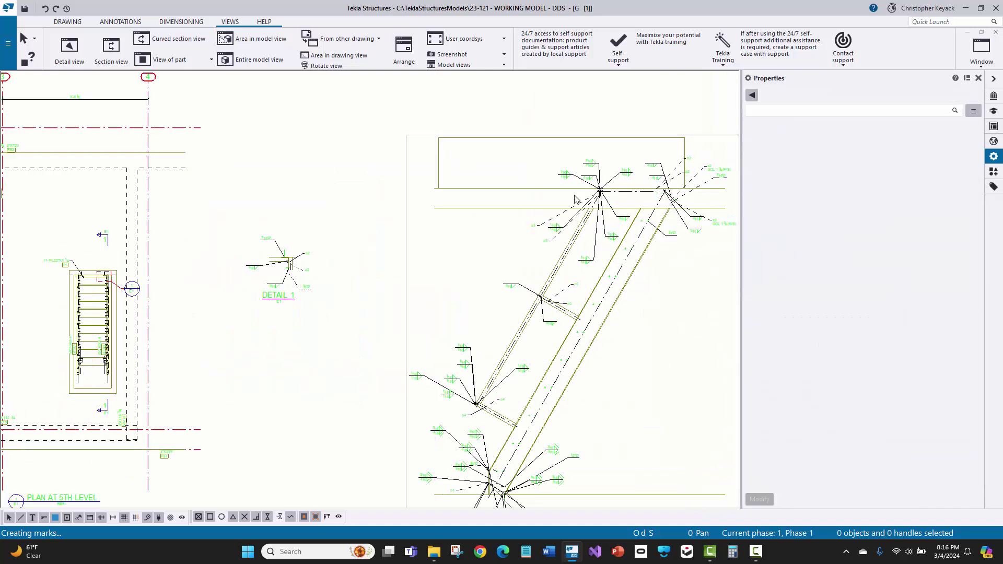
{"action": "scroll", "coordinate": [554, 312], "scroll_direction": "down", "scroll_amount": 2}
{"action": "scroll", "coordinate": [608, 248], "scroll_direction": "up", "scroll_amount": 2}
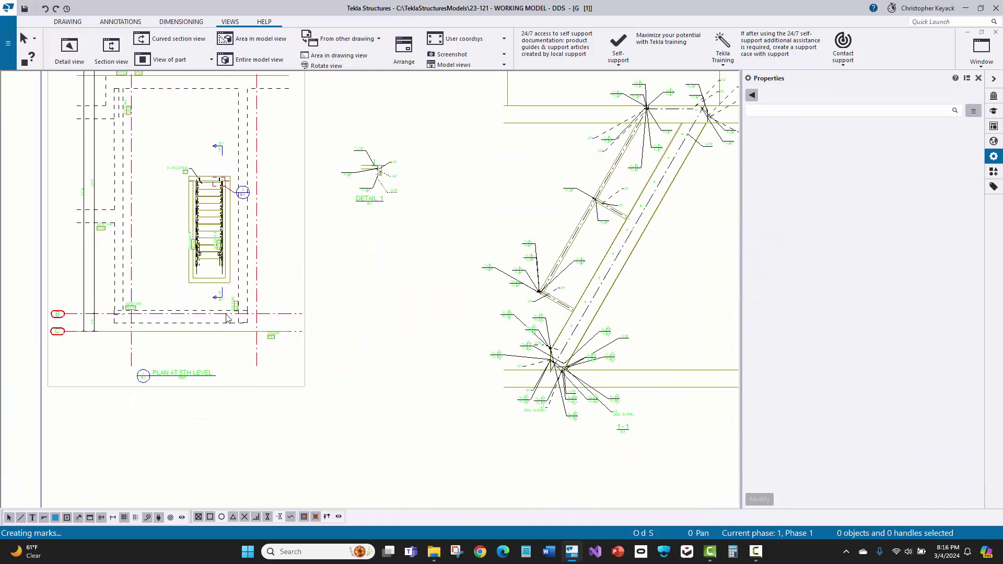
{"action": "scroll", "coordinate": [226, 314], "scroll_direction": "up", "scroll_amount": 4}
{"action": "left_click", "coordinate": [243, 302]}
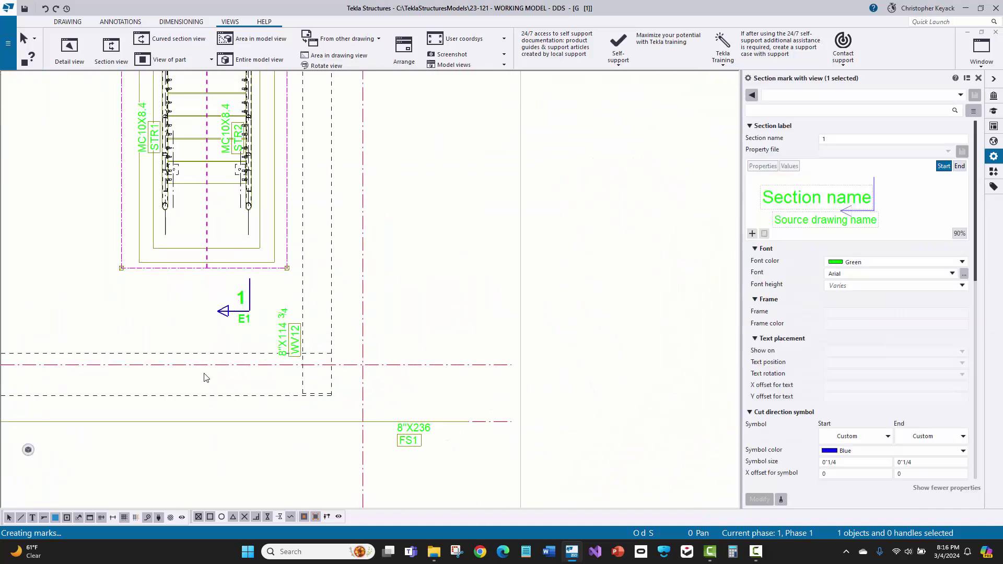
{"action": "middle_click_drag", "start_coordinate": [213, 391], "coordinate": [335, 502]}
{"action": "scroll", "coordinate": [312, 207], "scroll_direction": "down", "scroll_amount": 2}
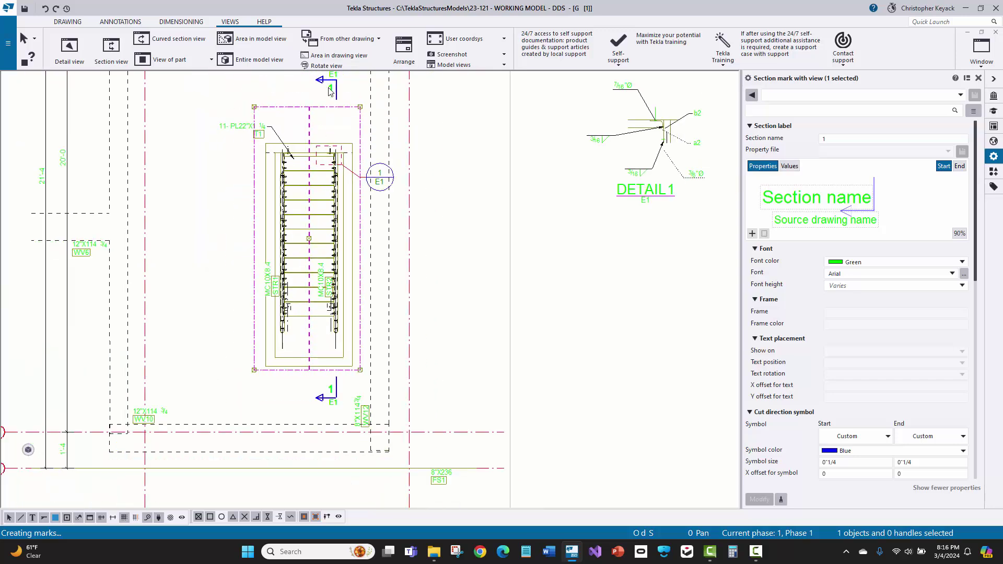
{"action": "middle_click_drag", "start_coordinate": [324, 107], "coordinate": [219, 113]}
{"action": "scroll", "coordinate": [557, 406], "scroll_direction": "up", "scroll_amount": 3}
{"action": "scroll", "coordinate": [557, 406], "scroll_direction": "down", "scroll_amount": 4}
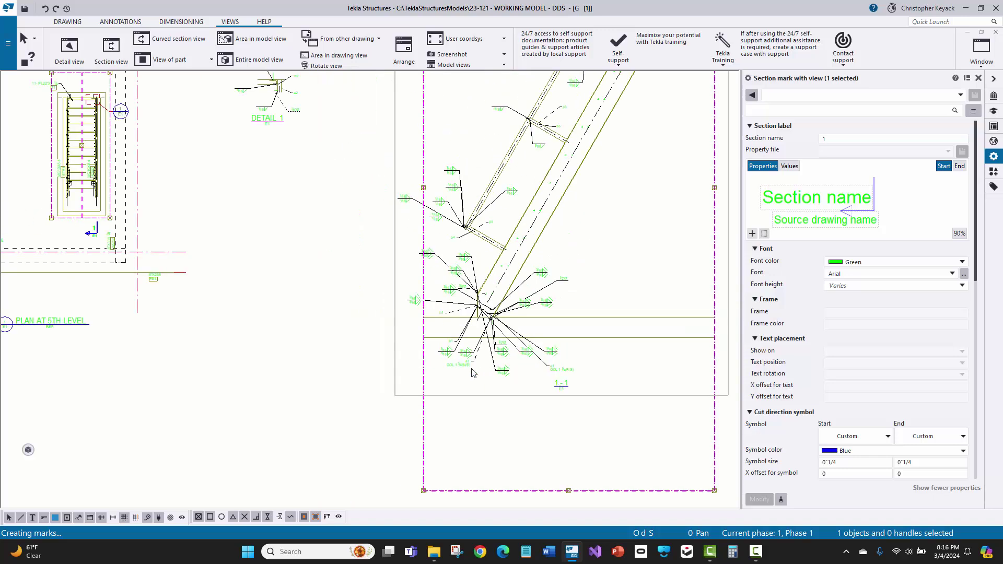
{"action": "middle_click_drag", "start_coordinate": [460, 366], "coordinate": [380, 340]}
{"action": "scroll", "coordinate": [313, 250], "scroll_direction": "up", "scroll_amount": 3}
{"action": "middle_click_drag", "start_coordinate": [251, 267], "coordinate": [343, 132]}
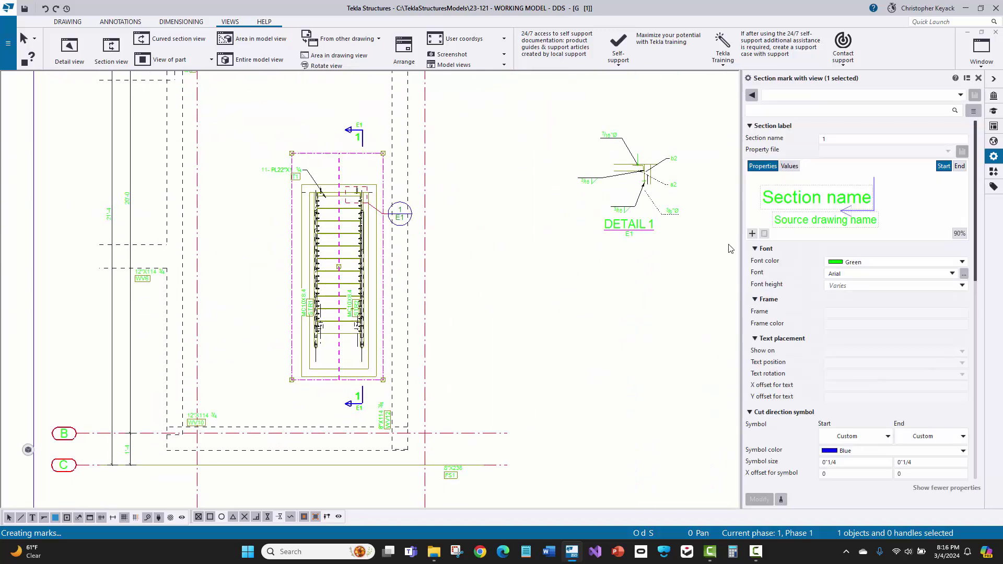
{"action": "scroll", "coordinate": [434, 275], "scroll_direction": "up", "scroll_amount": 2}
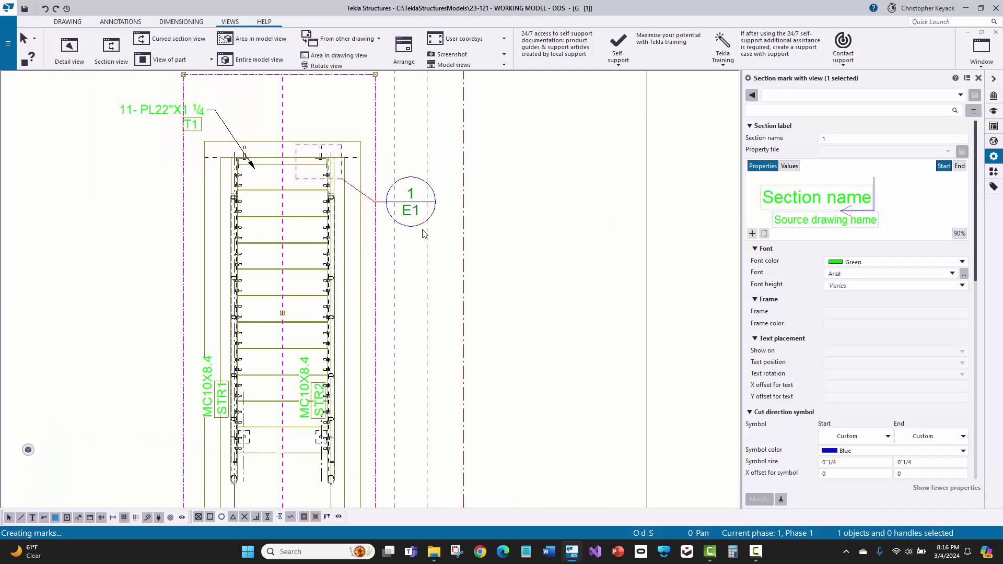
{"action": "scroll", "coordinate": [441, 223], "scroll_direction": "down", "scroll_amount": 2}
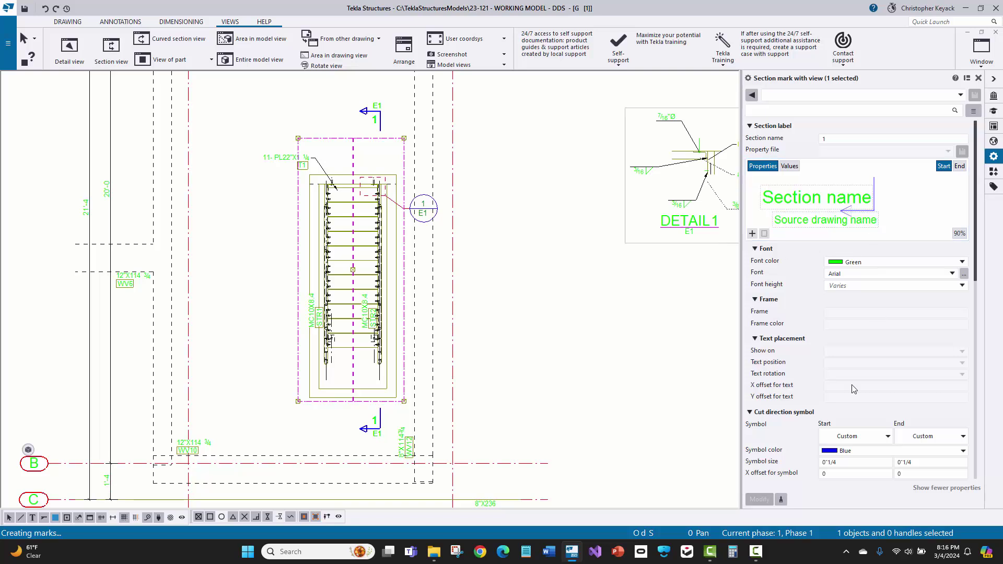
{"action": "scroll", "coordinate": [862, 261], "scroll_direction": "down", "scroll_amount": 4}
Set both start and end cut-direction symbols to the bubble symbol and apply
{"action": "left_click", "coordinate": [828, 313]}
{"action": "left_click", "coordinate": [862, 418]}
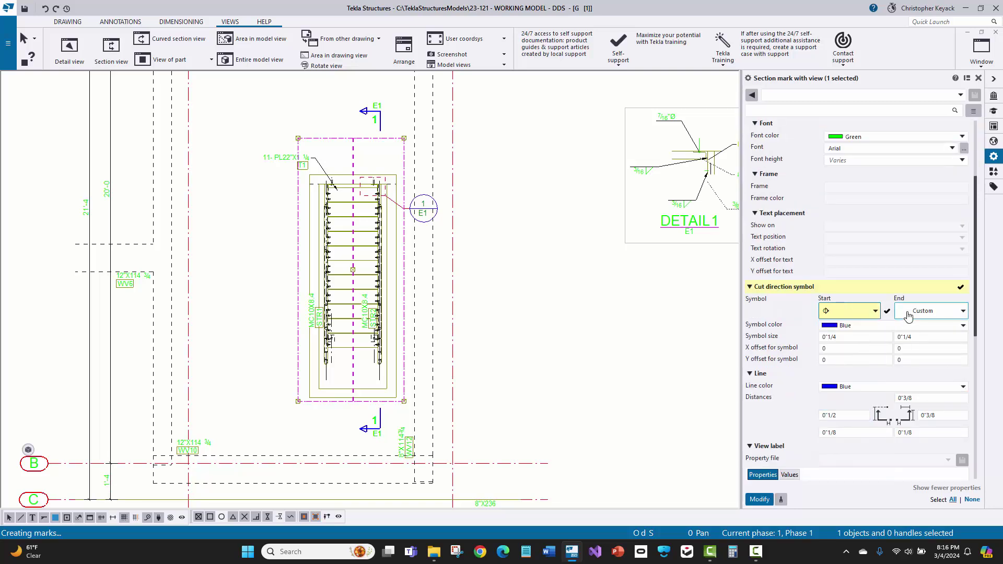
{"action": "left_click", "coordinate": [936, 311]}
{"action": "left_click", "coordinate": [929, 417]}
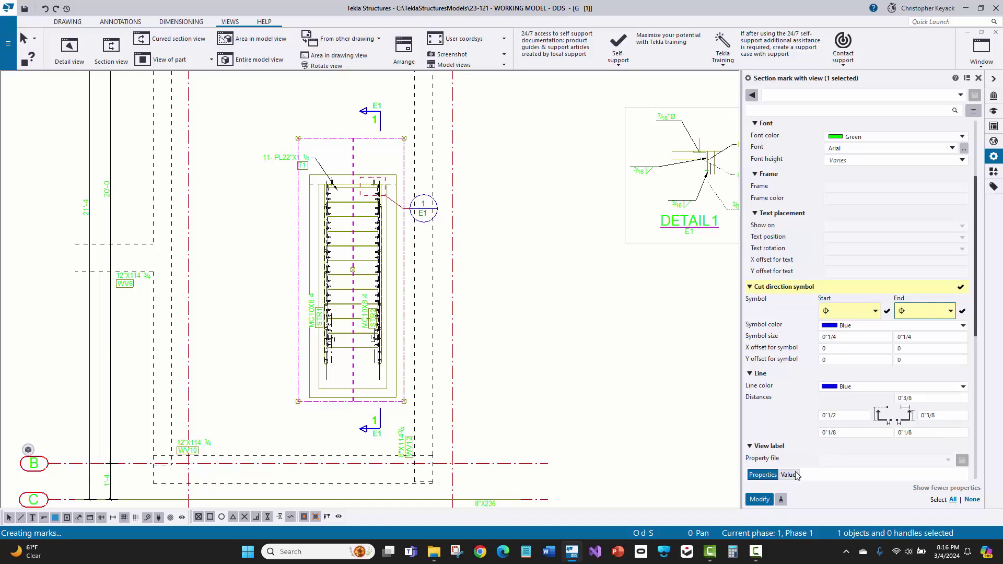
{"action": "left_click", "coordinate": [760, 499]}
Set the start and end symbol sizes to 3/4
{"action": "scroll", "coordinate": [367, 104], "scroll_direction": "up", "scroll_amount": 2}
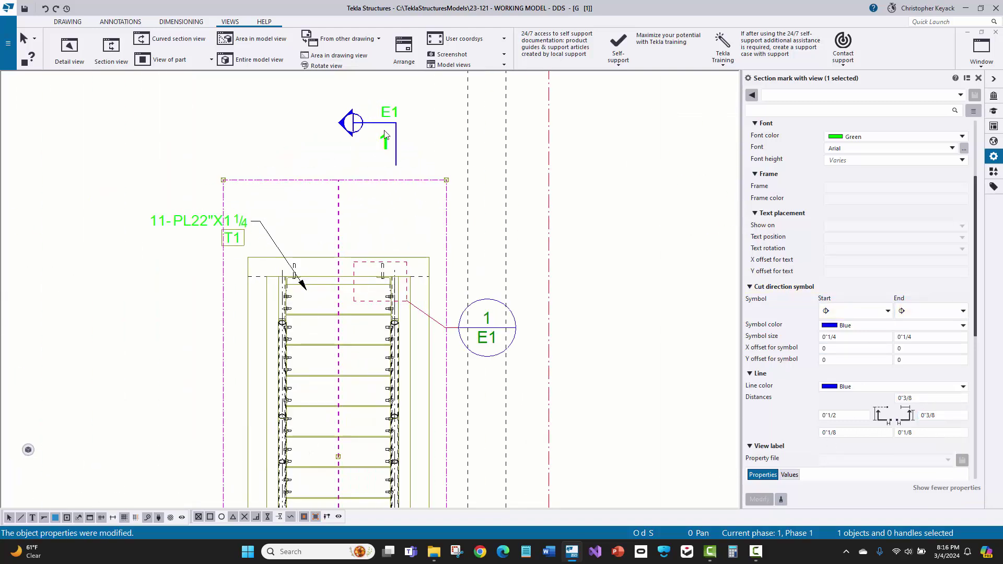
{"action": "triple_click", "coordinate": [850, 337]}
{"action": "type", "text": "3/4"}
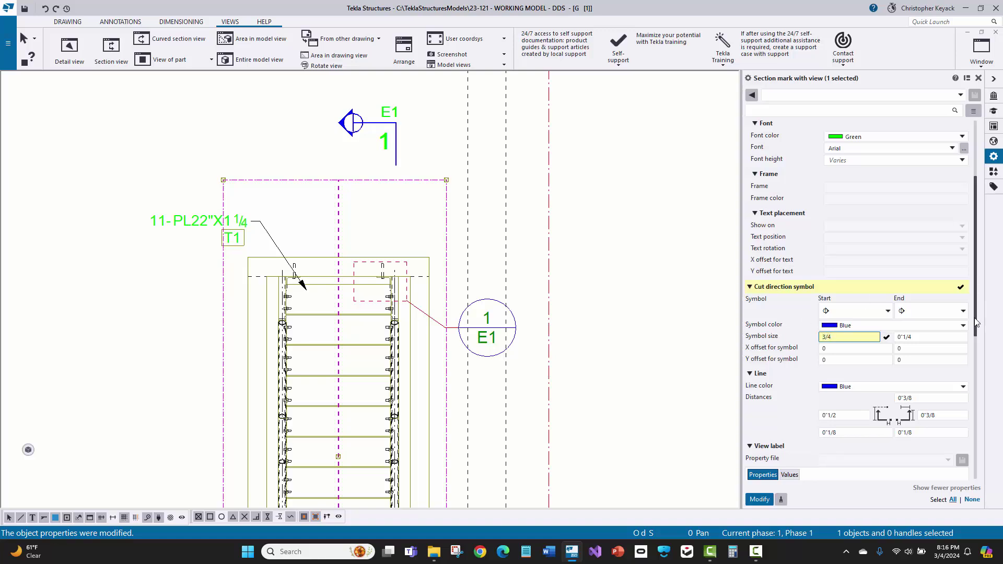
{"action": "key", "text": "Tab"}
{"action": "type", "text": "3/4"}
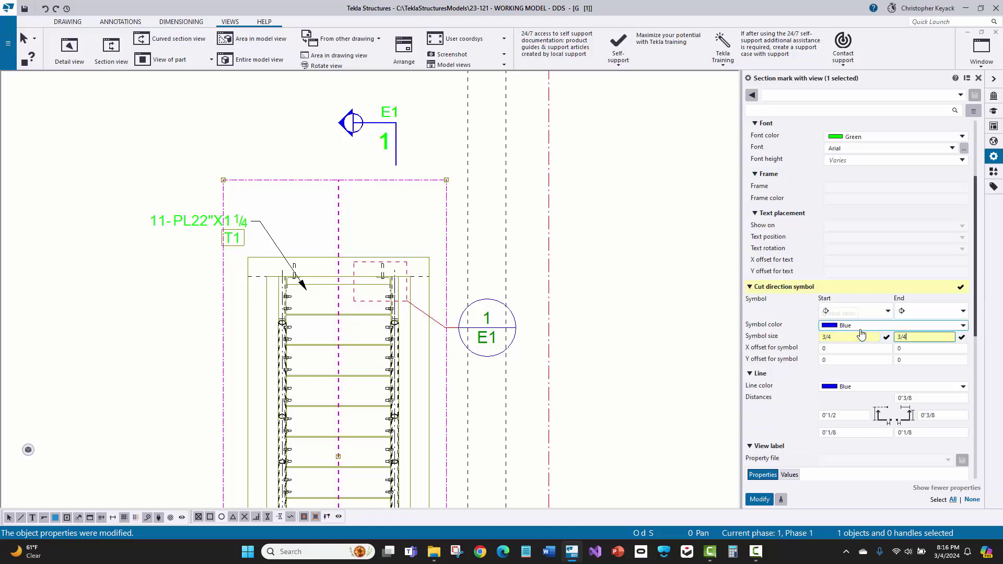
{"action": "key", "text": "Return"}
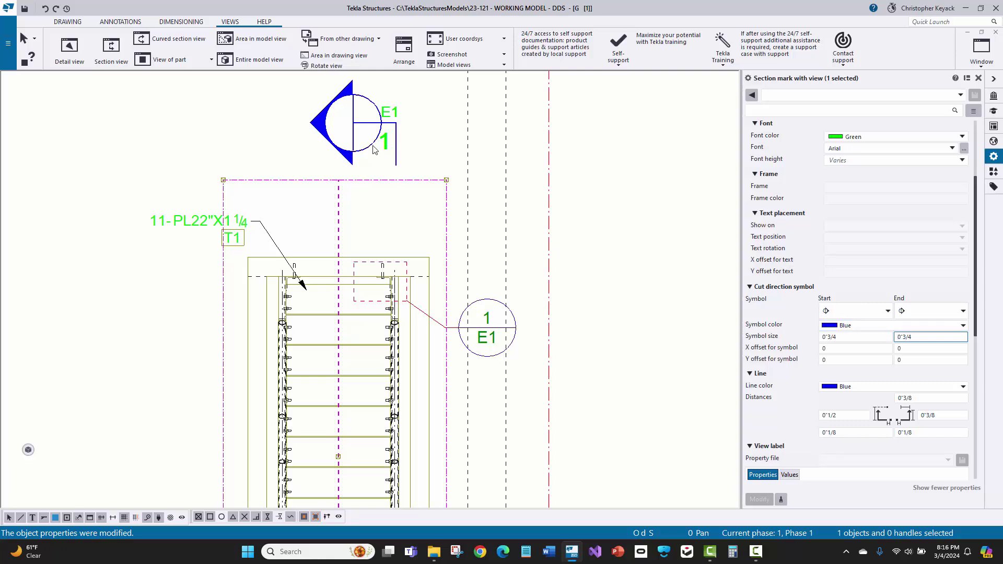
Set all five section line distances to 0 and apply
{"action": "scroll", "coordinate": [859, 404], "scroll_direction": "down", "scroll_amount": 3}
{"action": "left_click", "coordinate": [900, 323]}
{"action": "type", "text": "0"}
{"action": "key", "text": "Tab"}
{"action": "type", "text": "0"}
{"action": "key", "text": "Tab"}
{"action": "type", "text": "0"}
{"action": "key", "text": "Tab"}
{"action": "type", "text": "0"}
{"action": "key", "text": "Tab"}
{"action": "type", "text": "0"}
{"action": "left_click", "coordinate": [760, 499]}
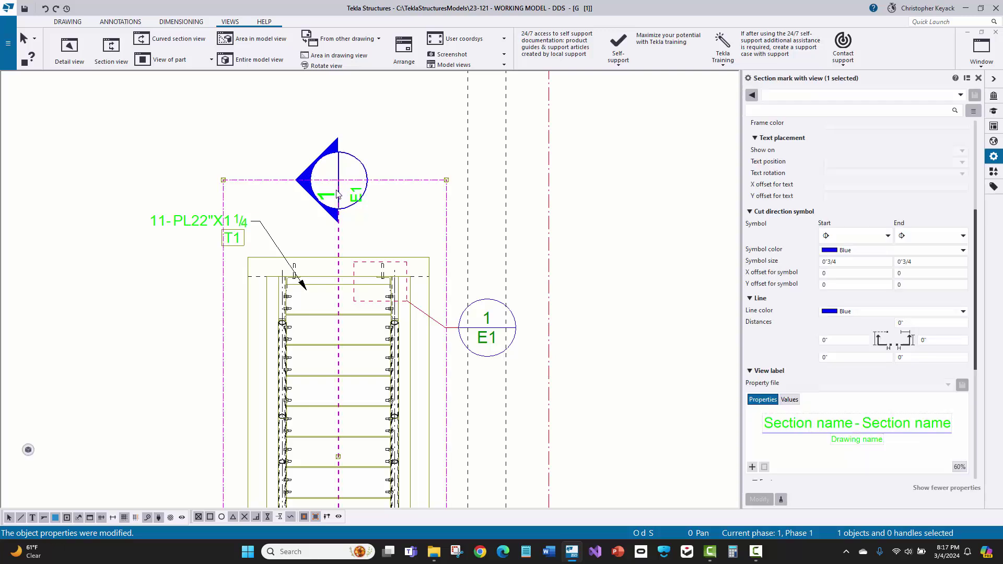
Place the section name above the bubble's symbol centerline and apply
{"action": "scroll", "coordinate": [350, 196], "scroll_direction": "down", "scroll_amount": 2}
{"action": "scroll", "coordinate": [465, 209], "scroll_direction": "up", "scroll_amount": 2}
{"action": "scroll", "coordinate": [852, 255], "scroll_direction": "up", "scroll_amount": 5}
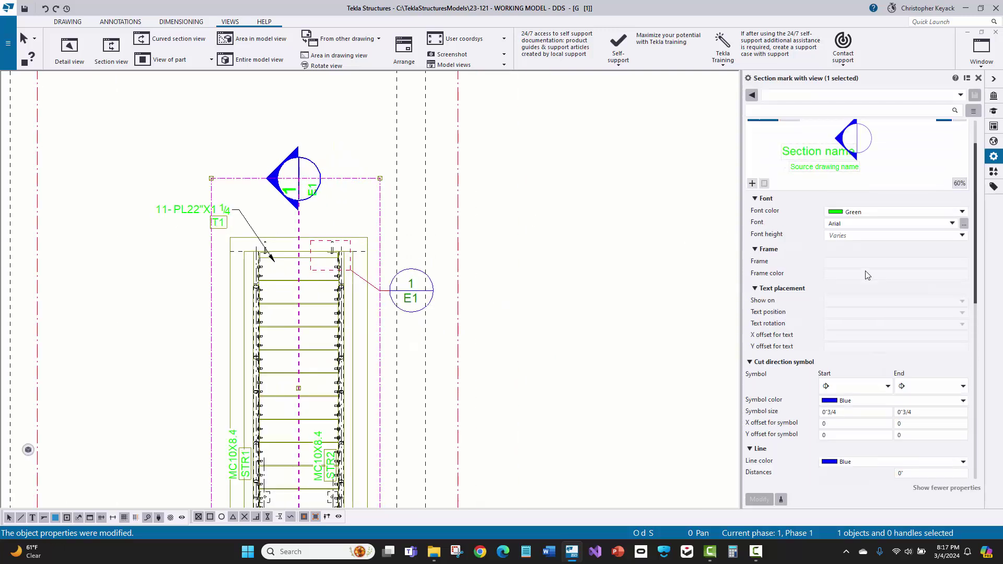
{"action": "left_click", "coordinate": [798, 202]}
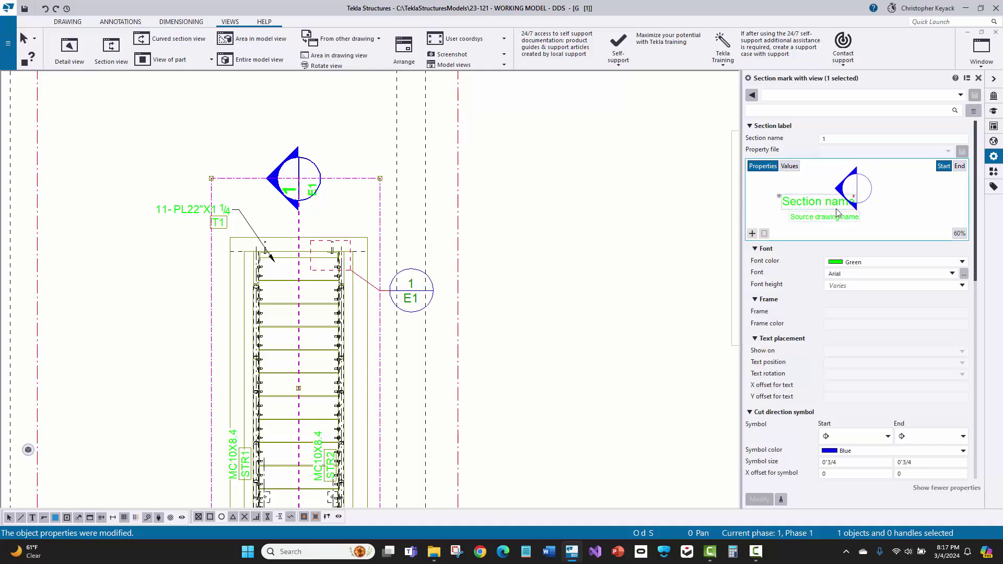
{"action": "left_click", "coordinate": [805, 218]}
{"action": "left_click", "coordinate": [821, 202]}
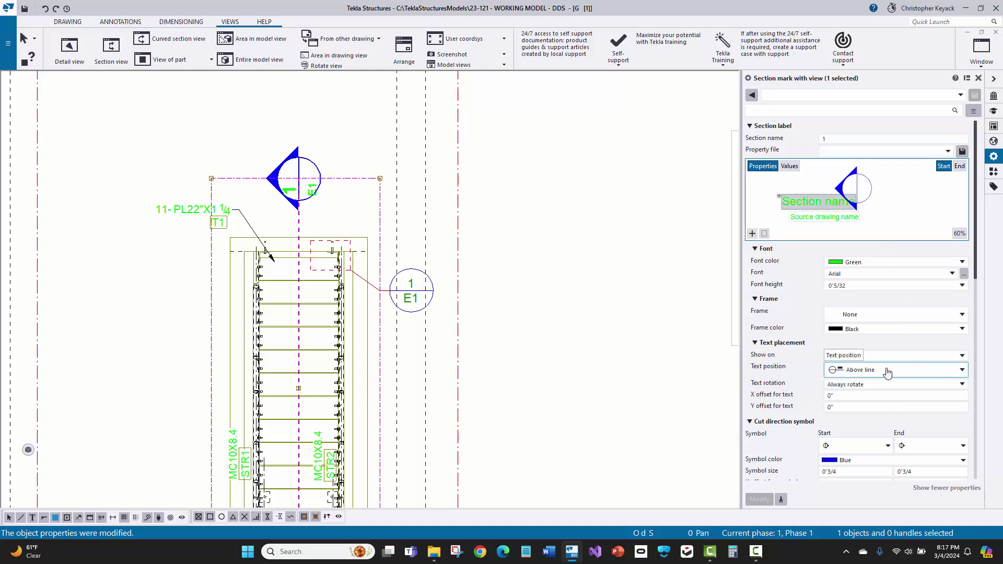
{"action": "left_click", "coordinate": [861, 371]}
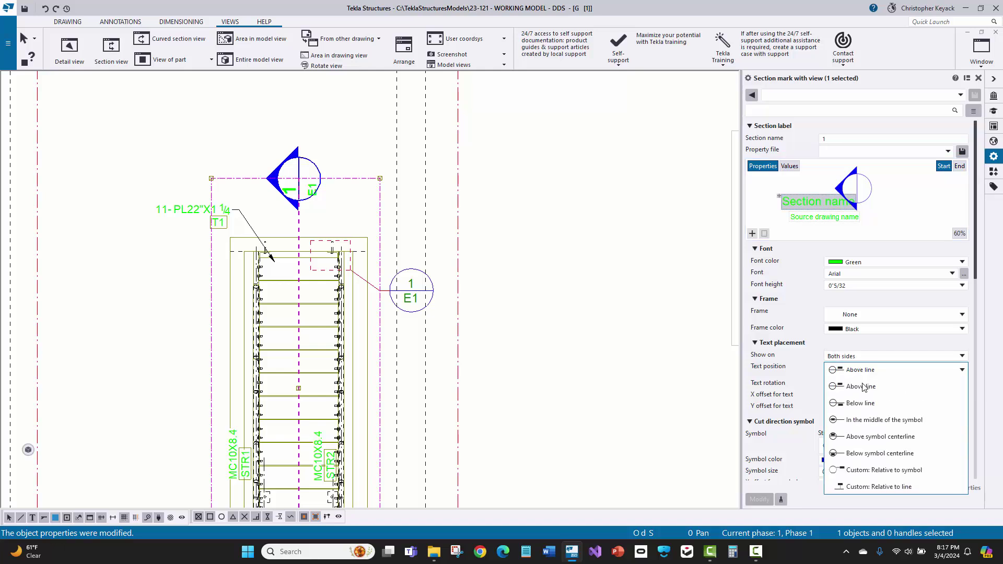
{"action": "left_click", "coordinate": [908, 437]}
{"action": "left_click", "coordinate": [758, 500]}
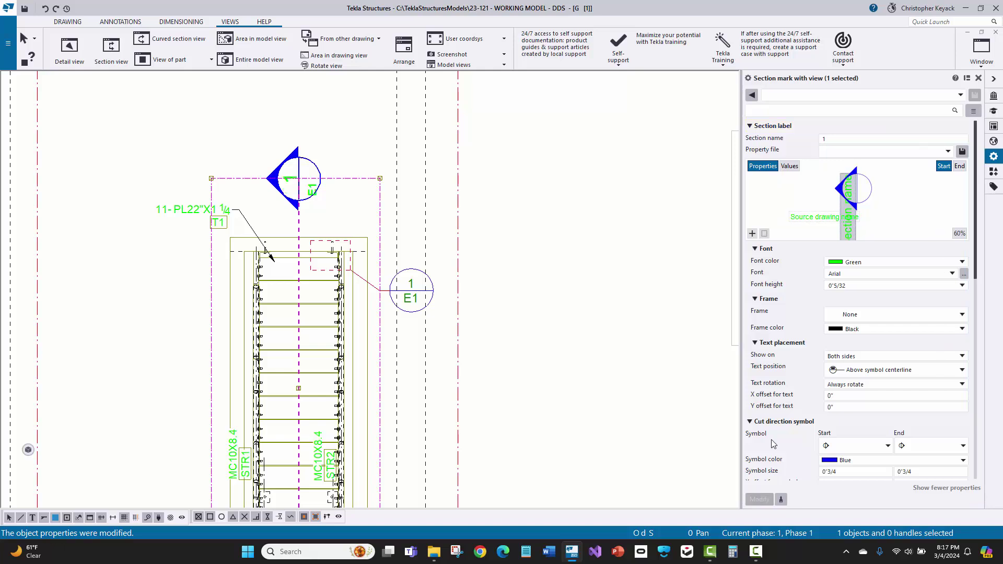
Place the source drawing name below the symbol centerline
{"action": "left_click", "coordinate": [824, 217]}
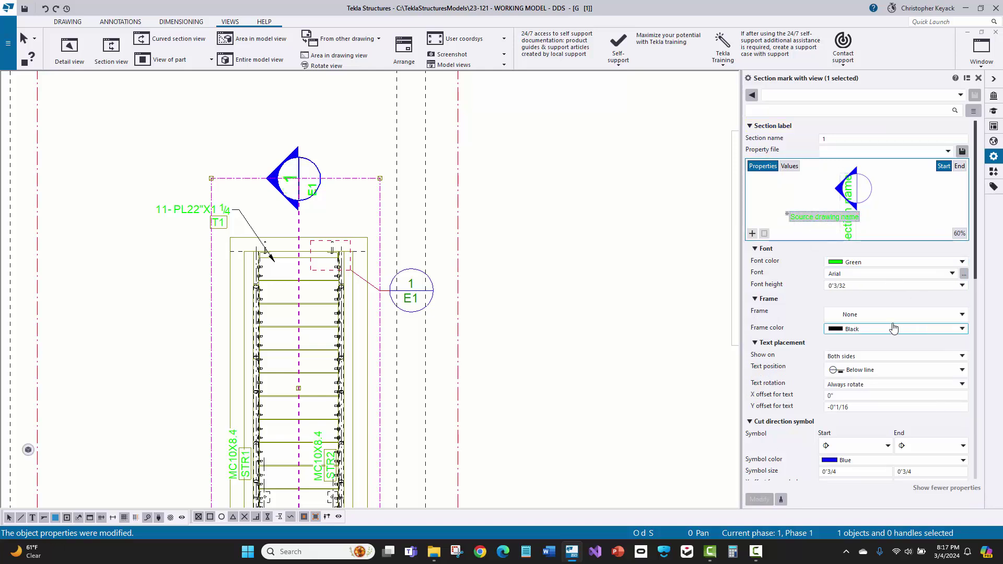
{"action": "left_click", "coordinate": [879, 372]}
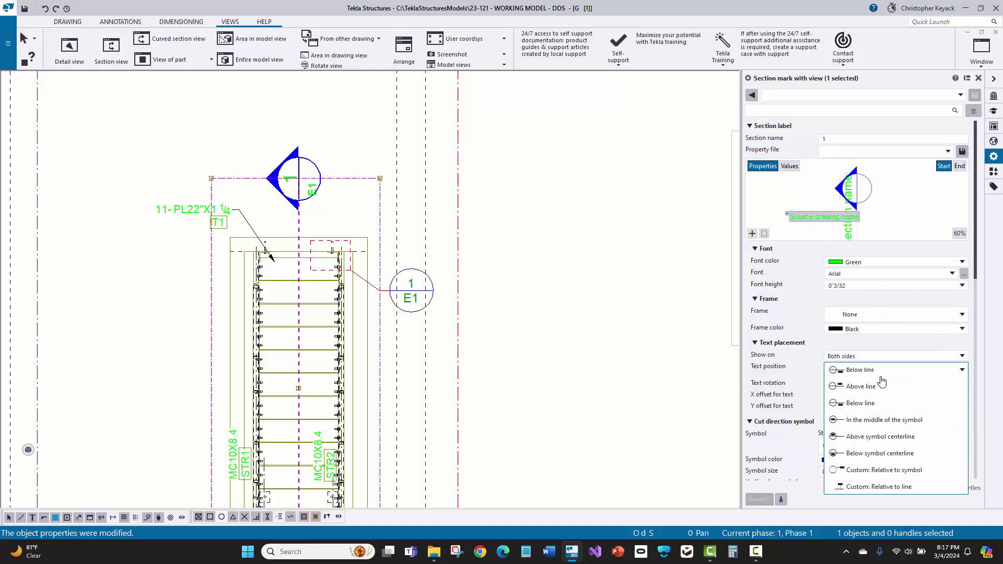
{"action": "left_click", "coordinate": [898, 453]}
{"action": "scroll", "coordinate": [262, 166], "scroll_direction": "up", "scroll_amount": 2}
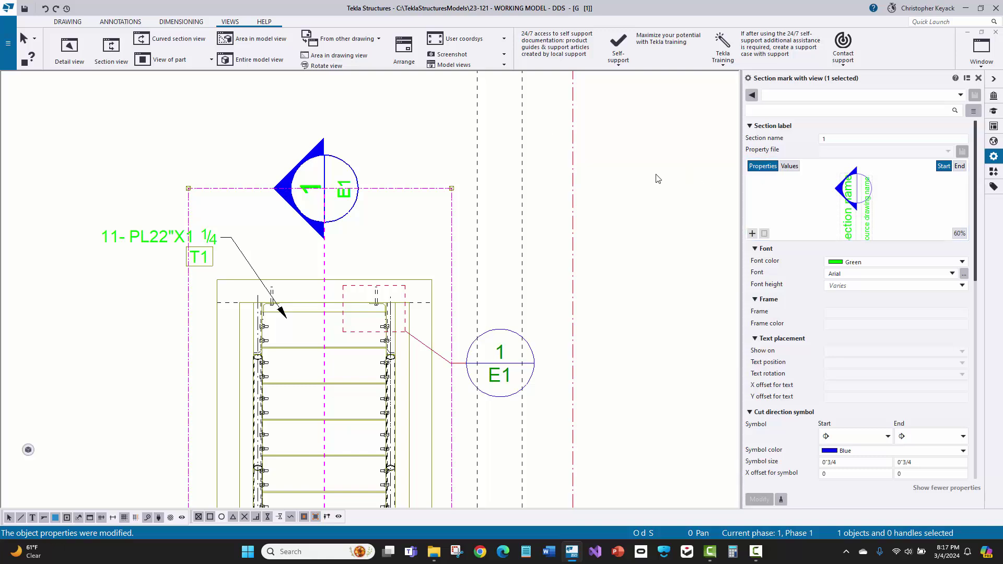
Reselect the section mark and set the section name's text rotation to Always horizontal
{"action": "left_click", "coordinate": [299, 186]}
{"action": "left_click", "coordinate": [282, 191]}
{"action": "scroll", "coordinate": [314, 191], "scroll_direction": "down", "scroll_amount": 2}
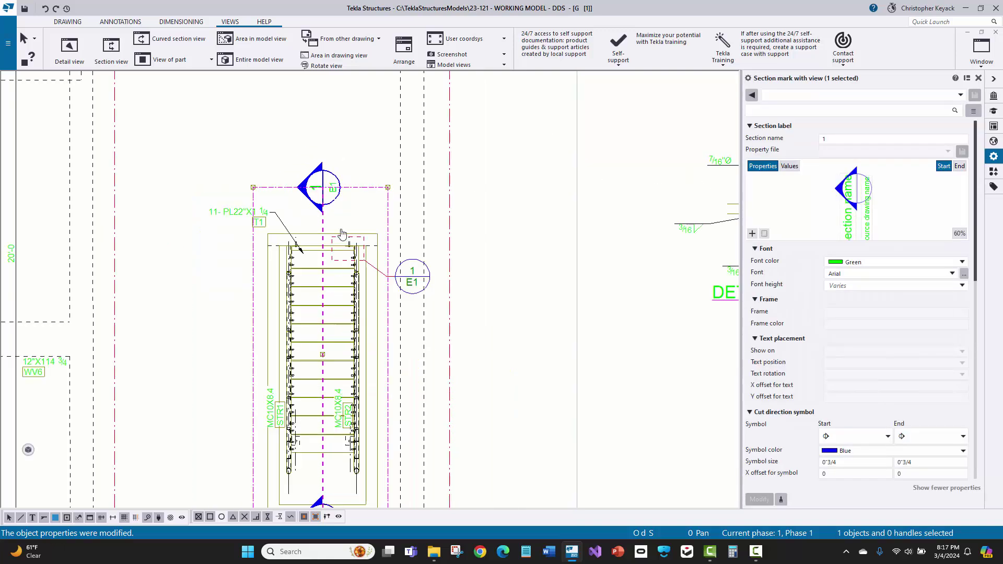
{"action": "scroll", "coordinate": [342, 214], "scroll_direction": "down", "scroll_amount": 3, "text": "ctrl"}
{"action": "scroll", "coordinate": [335, 164], "scroll_direction": "up", "scroll_amount": 3, "text": "ctrl"}
{"action": "scroll", "coordinate": [366, 157], "scroll_direction": "up", "scroll_amount": 2}
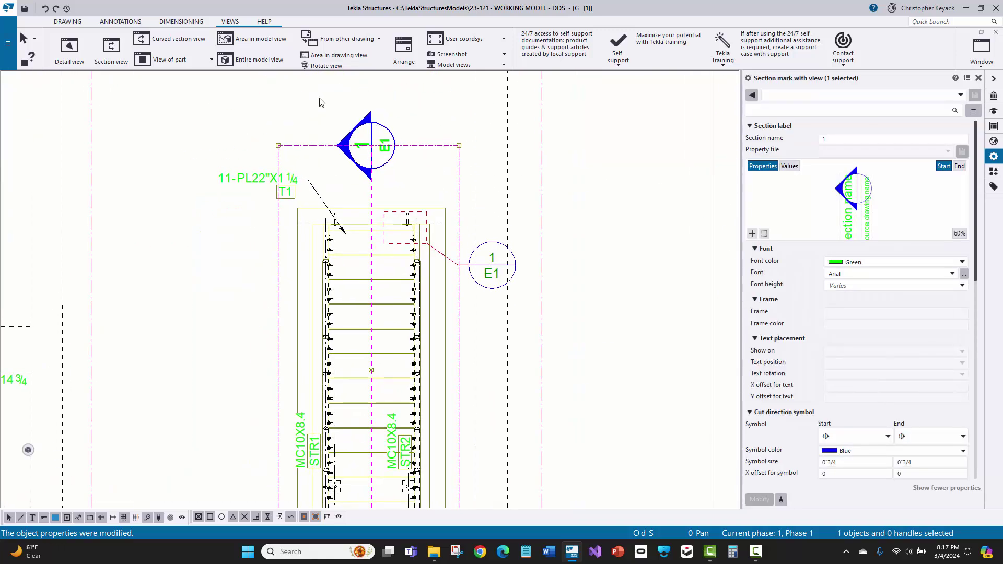
{"action": "left_click", "coordinate": [390, 152]}
{"action": "scroll", "coordinate": [885, 298], "scroll_direction": "down", "scroll_amount": 5}
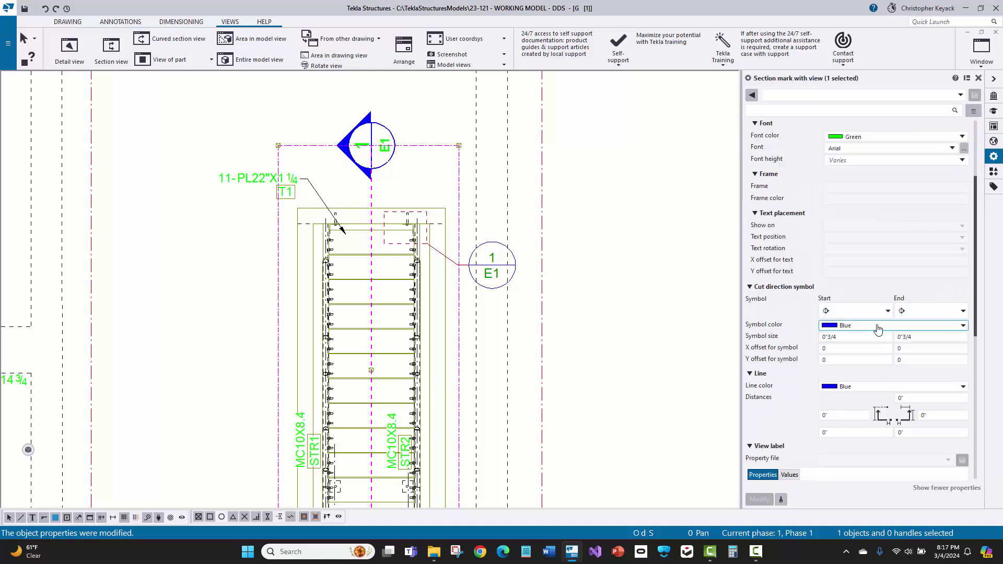
{"action": "scroll", "coordinate": [879, 277], "scroll_direction": "up", "scroll_amount": 4}
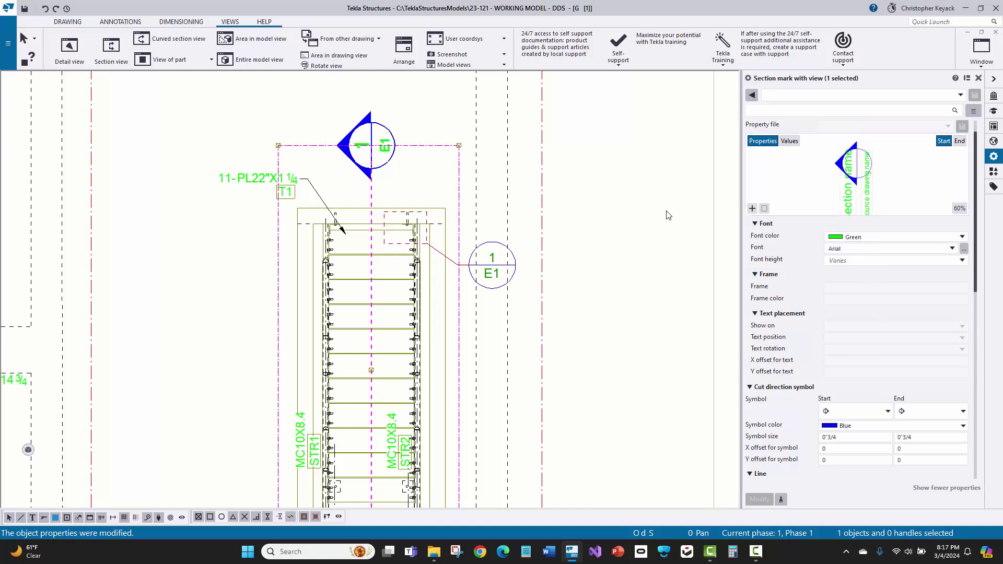
{"action": "scroll", "coordinate": [801, 301], "scroll_direction": "up", "scroll_amount": 1}
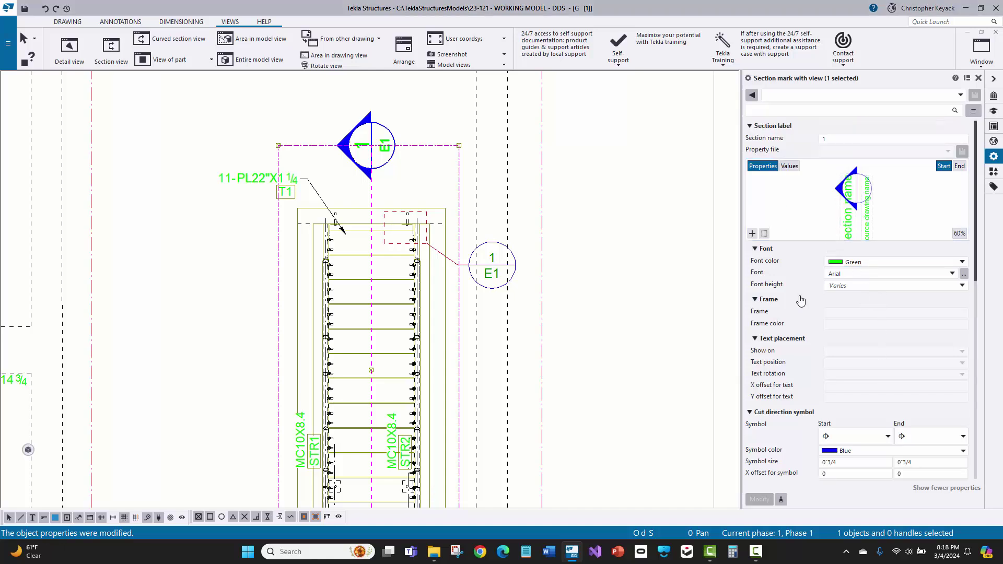
{"action": "left_click", "coordinate": [854, 224]}
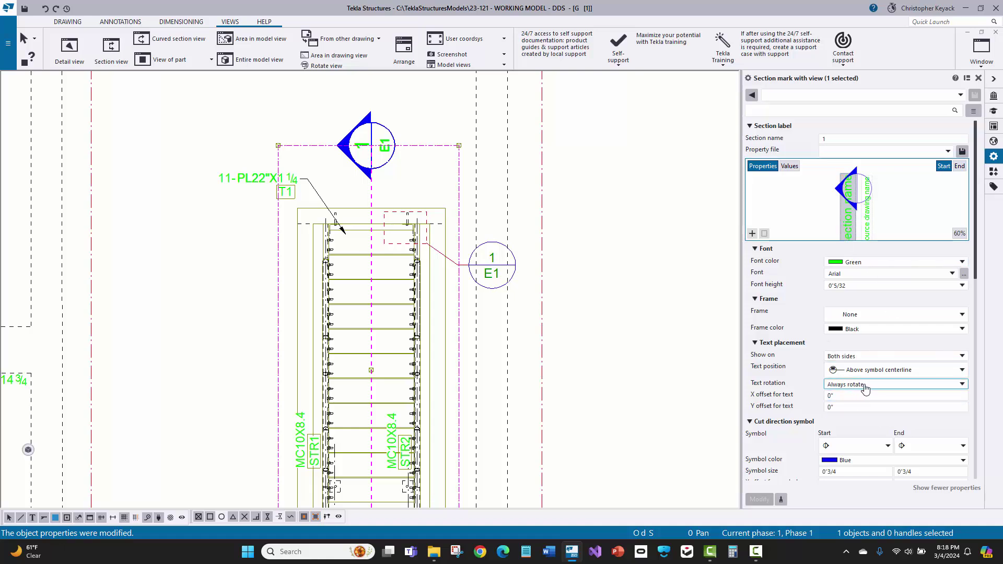
{"action": "left_click", "coordinate": [887, 389]}
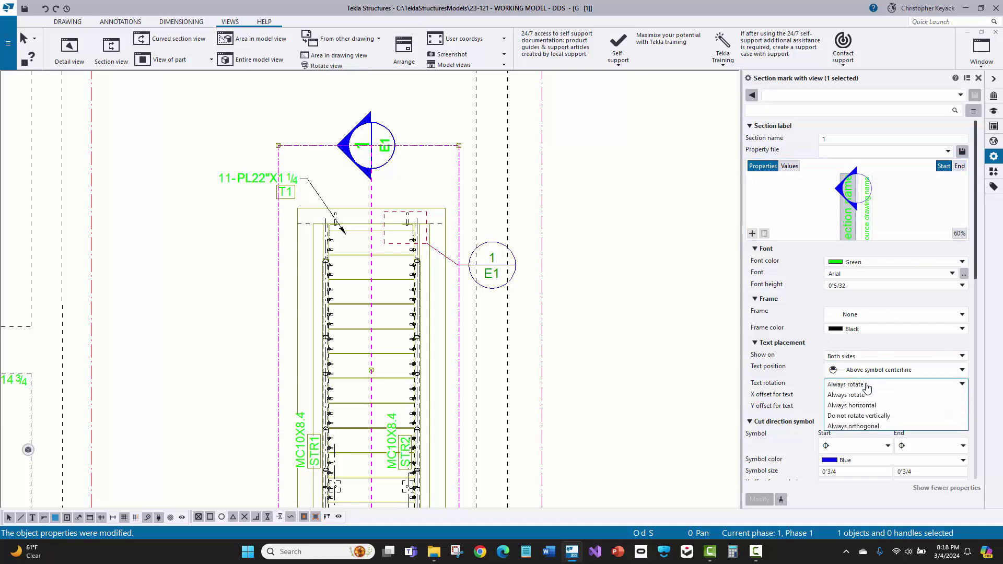
{"action": "left_click", "coordinate": [869, 407]}
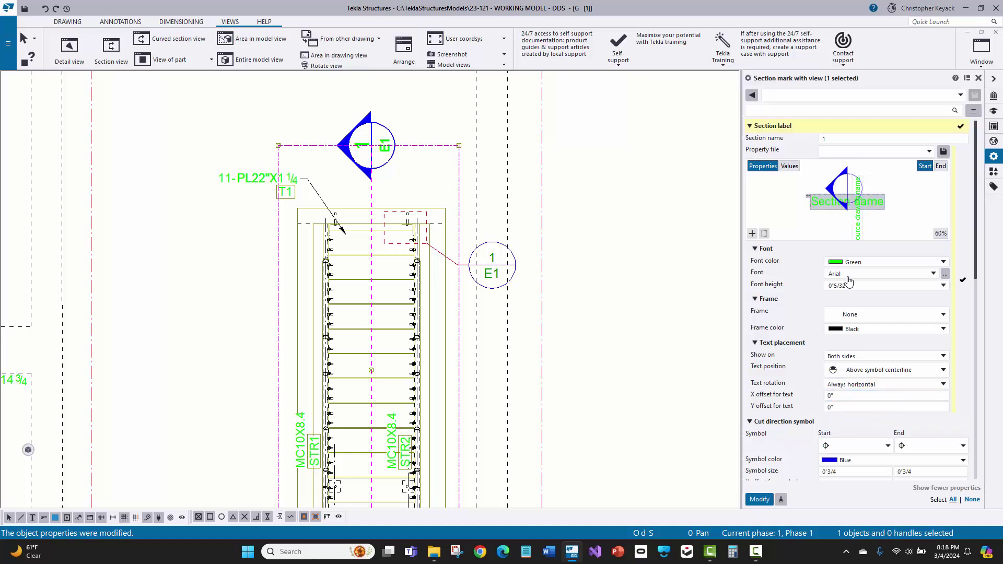
{"action": "left_click", "coordinate": [760, 499]}
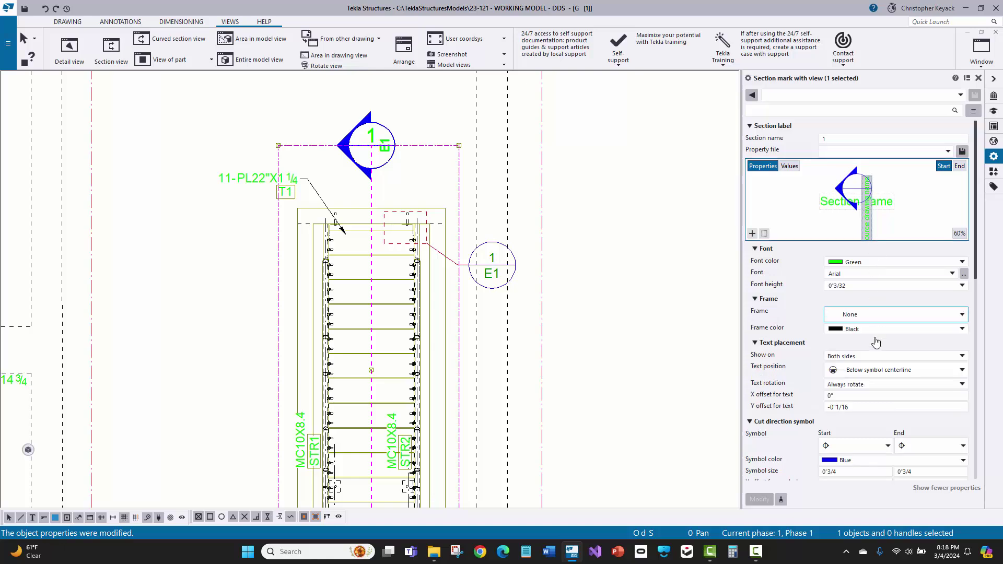
Set the drawing name's text rotation to Always horizontal and apply
{"action": "left_click", "coordinate": [867, 385]}
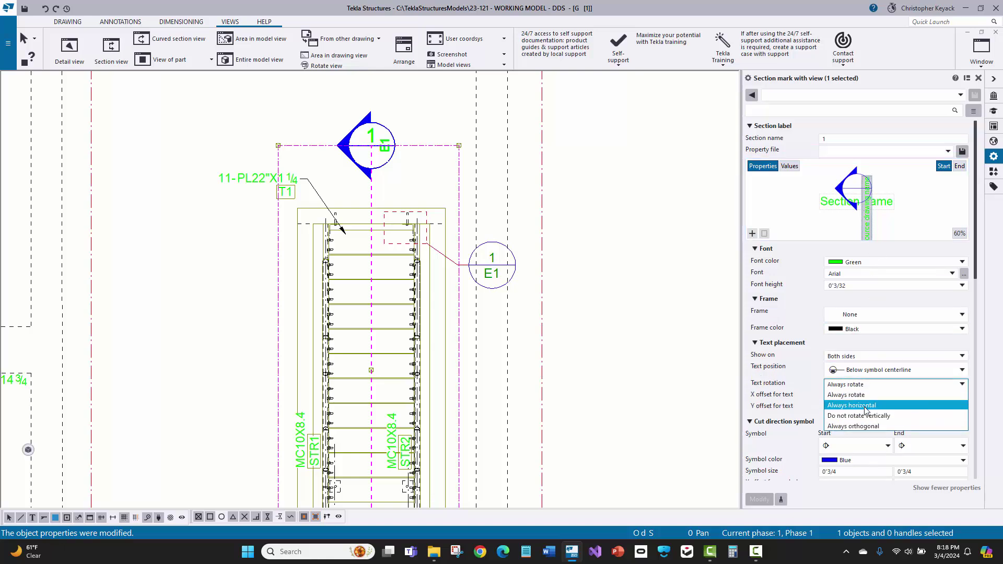
{"action": "left_click", "coordinate": [857, 406]}
{"action": "left_click", "coordinate": [760, 500]}
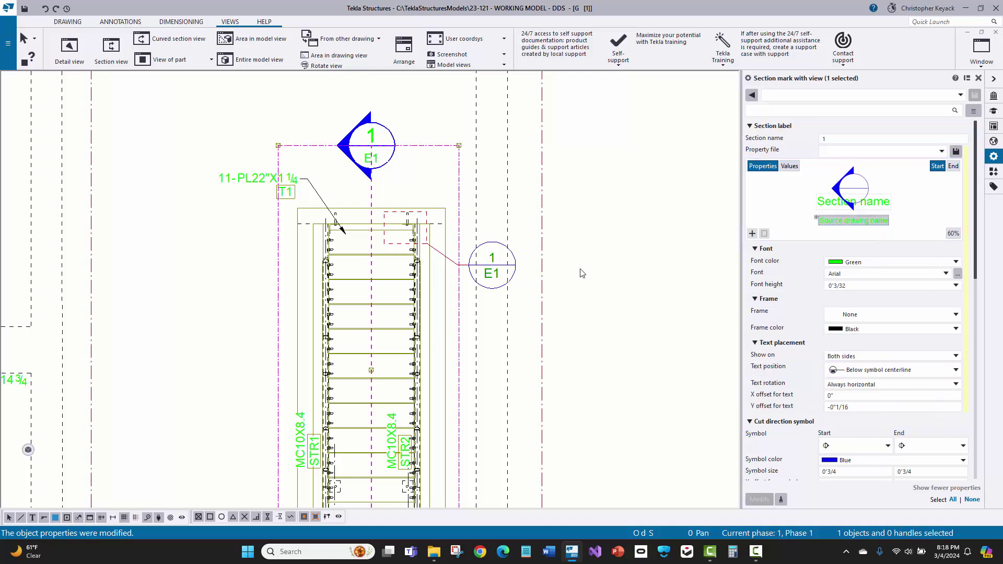
{"action": "scroll", "coordinate": [388, 244], "scroll_direction": "down", "scroll_amount": 2}
{"action": "scroll", "coordinate": [408, 436], "scroll_direction": "up", "scroll_amount": 3}
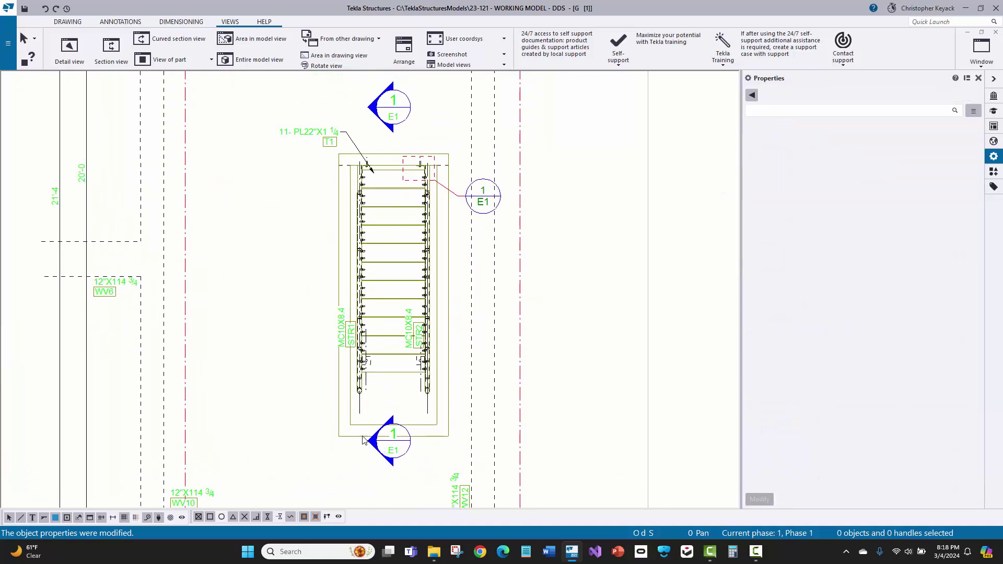
{"action": "left_click", "coordinate": [384, 115]}
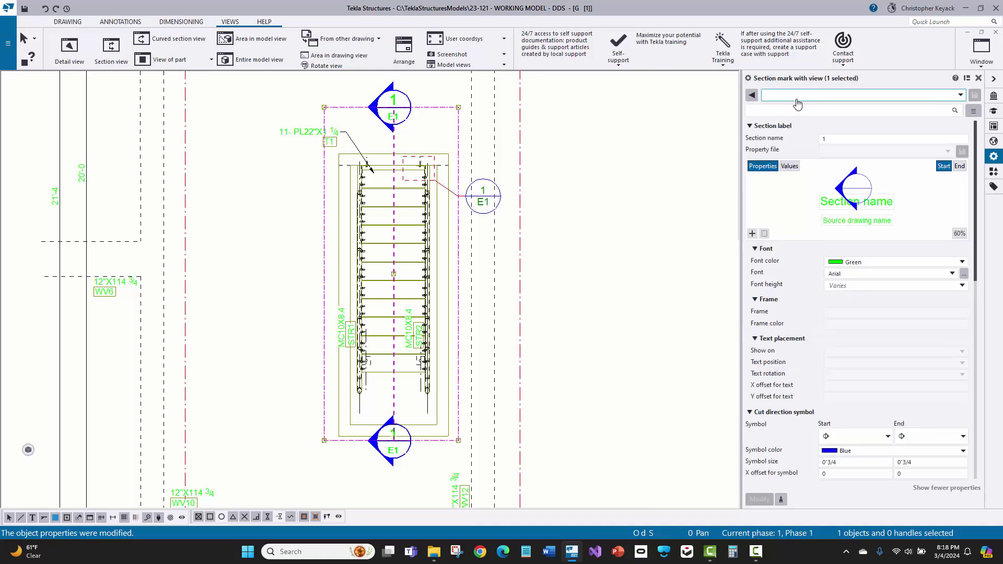
{"action": "left_click", "coordinate": [764, 95]}
{"action": "left_click", "coordinate": [594, 138]}
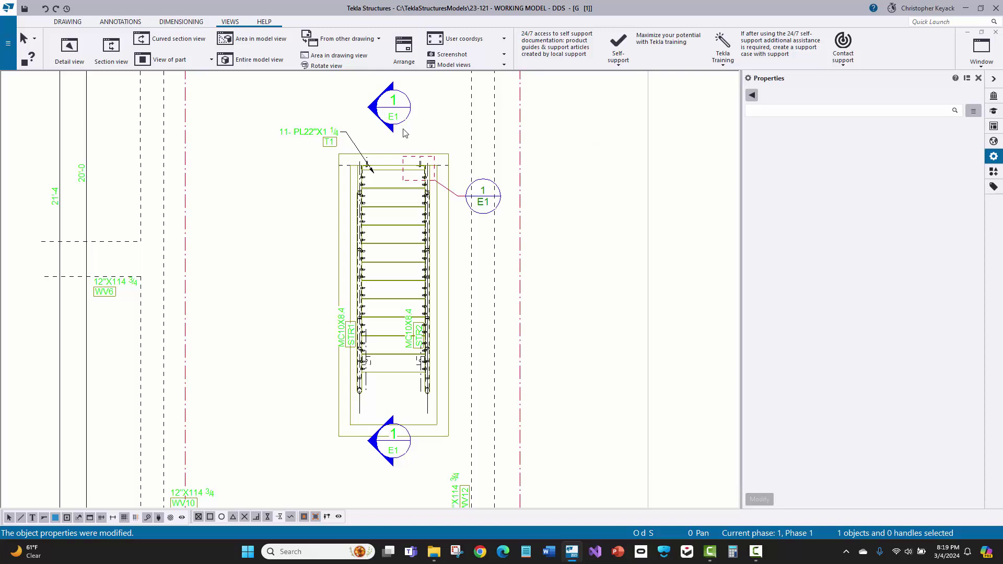
{"action": "left_click", "coordinate": [385, 111]}
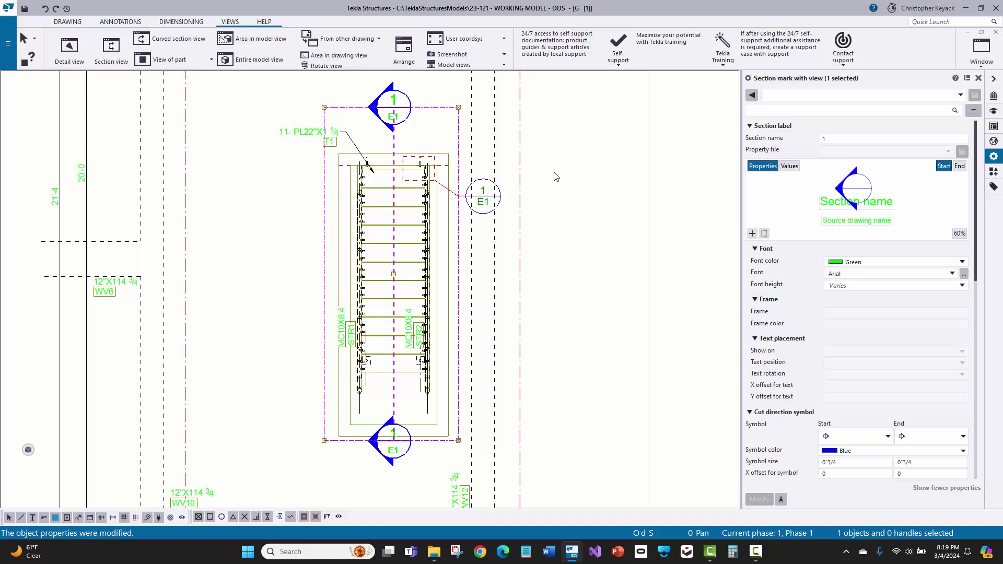